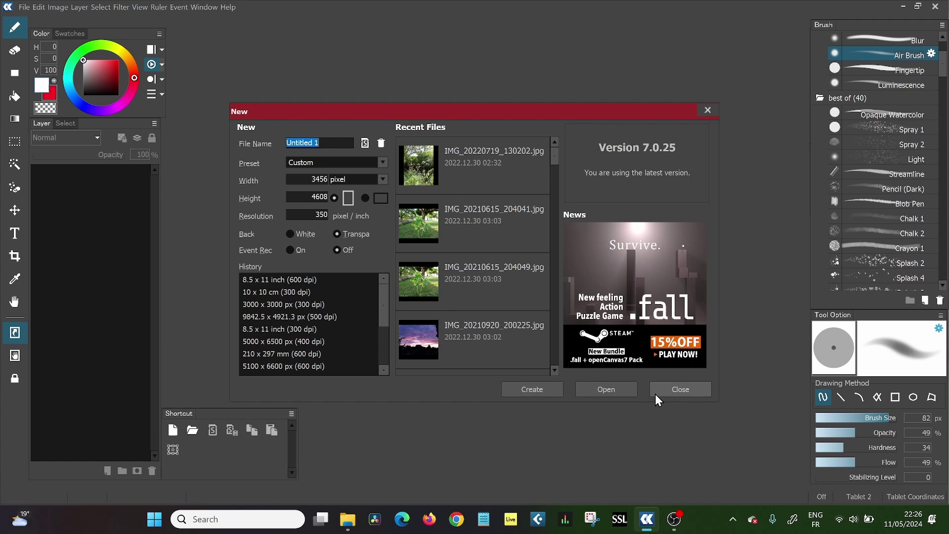
# - Open the photo IMG_20210615_204049.jpg as a 4608 x 3456 px document
pyautogui.click(610, 391)
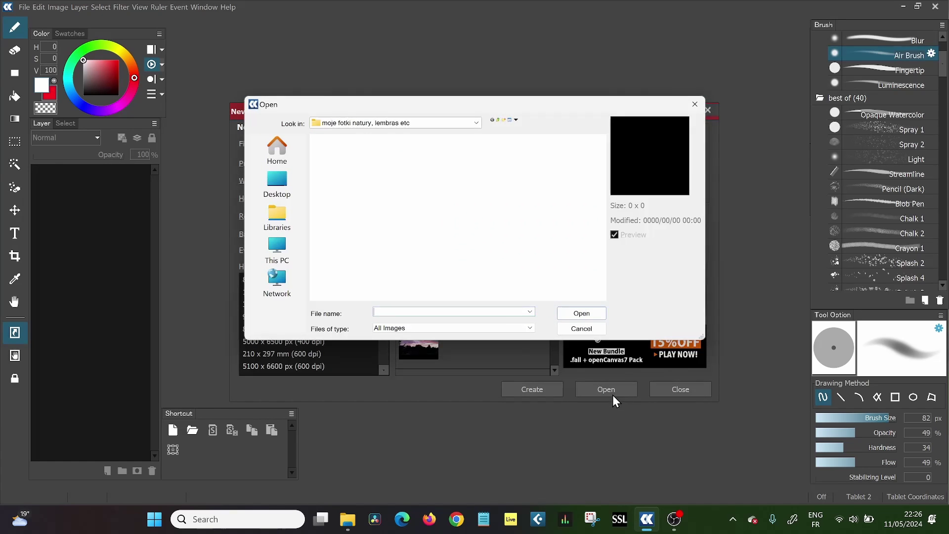
pyautogui.scroll(-4, 374, 183)
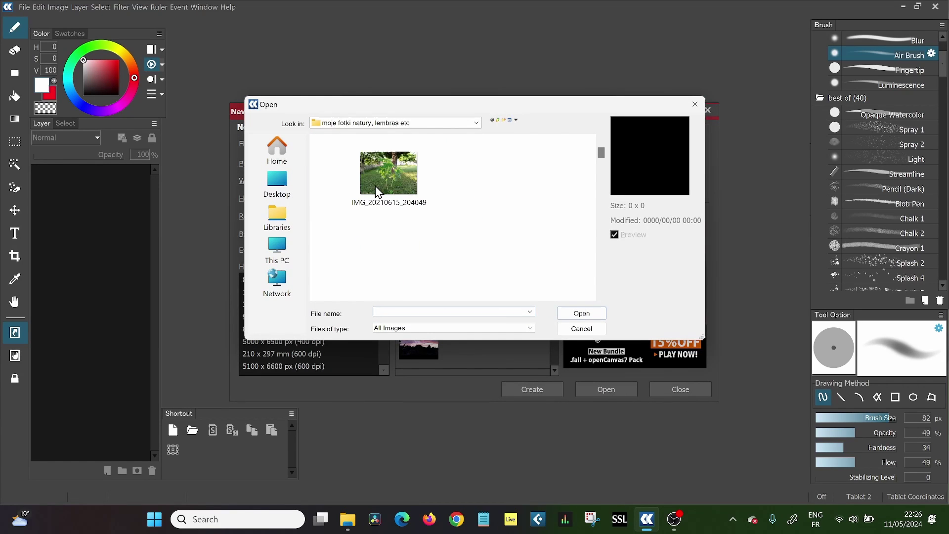
pyautogui.click(394, 183)
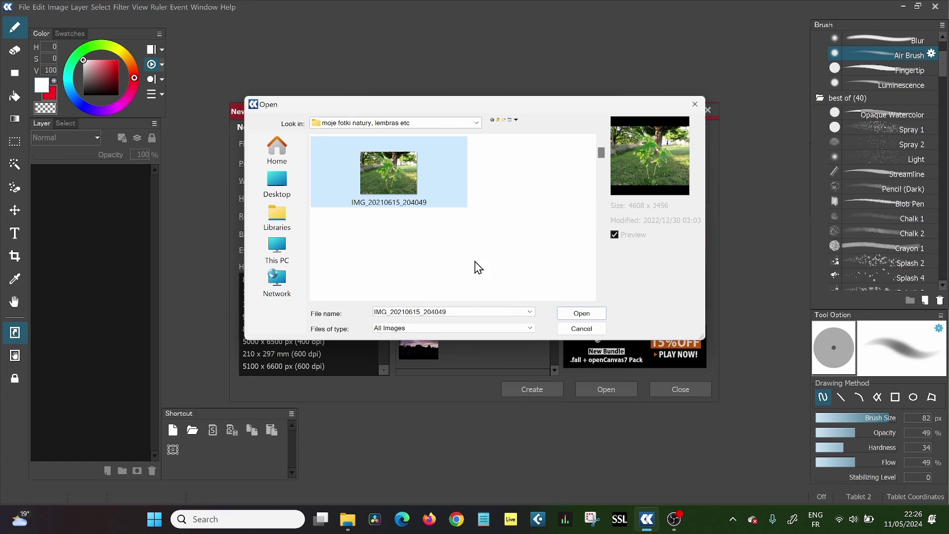
pyautogui.click(578, 314)
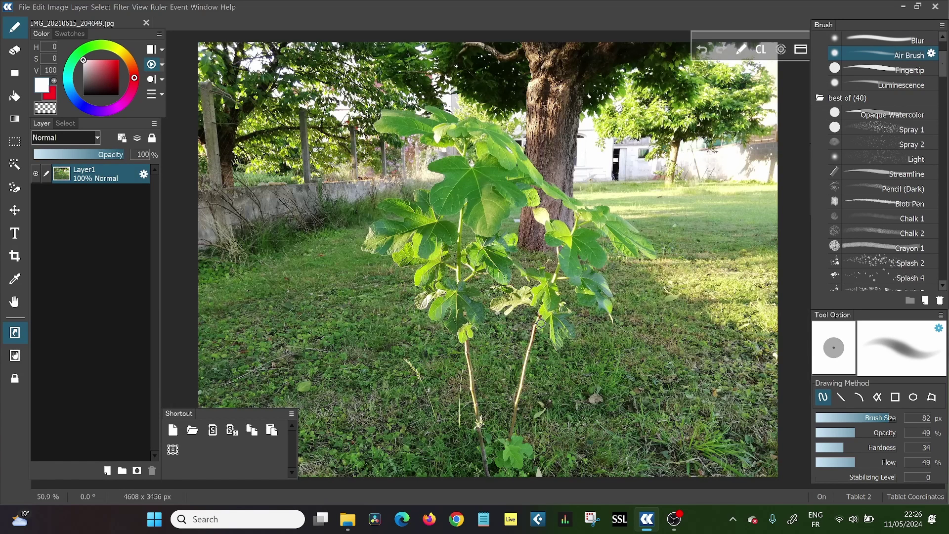
# - Add empty layers above the photo, then delete the photo layer Layer1
pyautogui.click(106, 470)
pyautogui.click(107, 470)
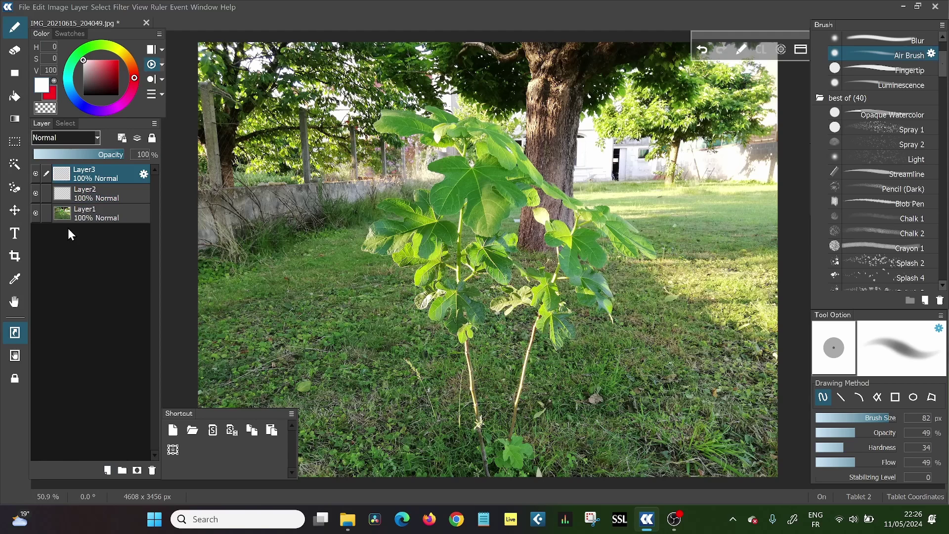
pyautogui.click(88, 218)
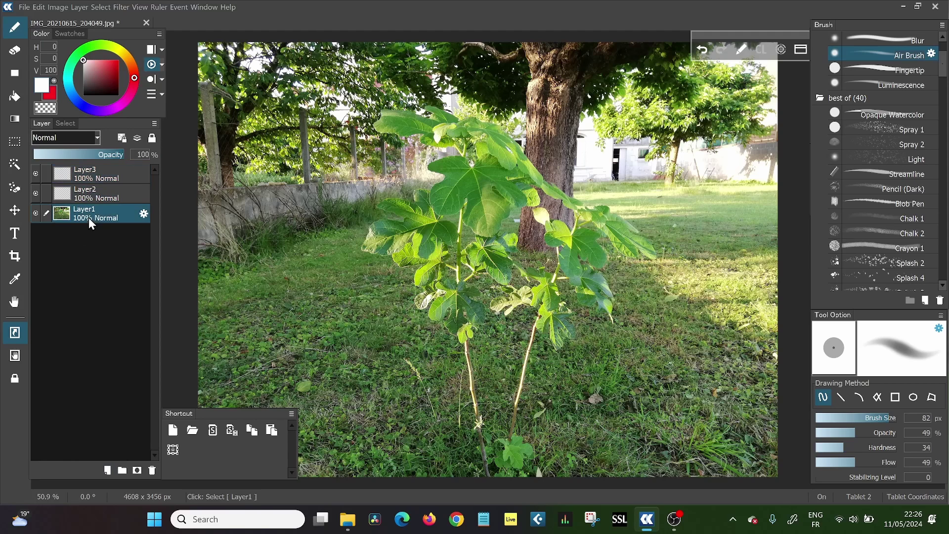
pyautogui.click(152, 472)
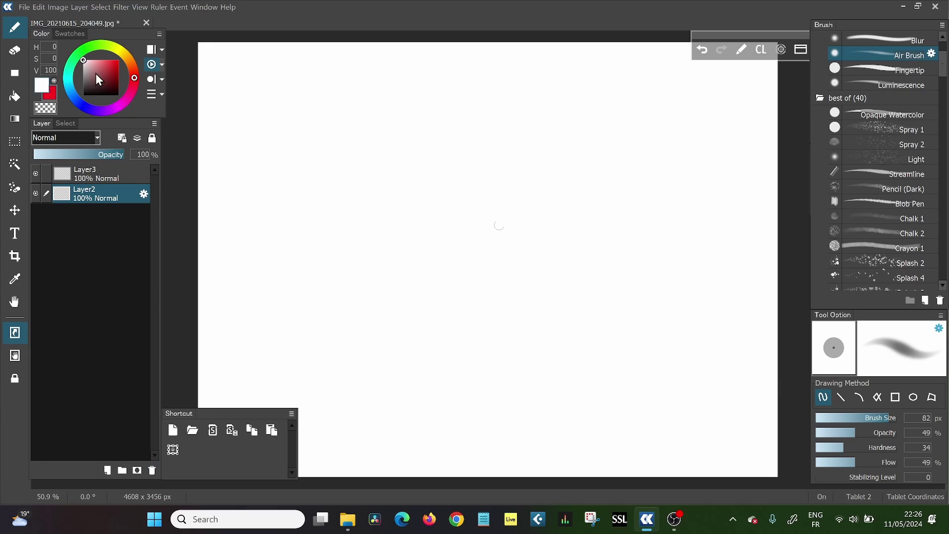
# - Sketch a dark-red tree on Layer2 with a rounded crown, looping trunk and curving branch
pyautogui.click(118, 81)
pyautogui.moveTo(397, 134)
pyautogui.mouseDown()
pyautogui.moveTo(362, 218)
pyautogui.moveTo(373, 236)
pyautogui.mouseUp()
pyautogui.moveTo(398, 146)
pyautogui.mouseDown()
pyautogui.moveTo(425, 106)
pyautogui.moveTo(571, 219)
pyautogui.moveTo(442, 242)
pyautogui.moveTo(452, 350)
pyautogui.moveTo(509, 372)
pyautogui.mouseUp()
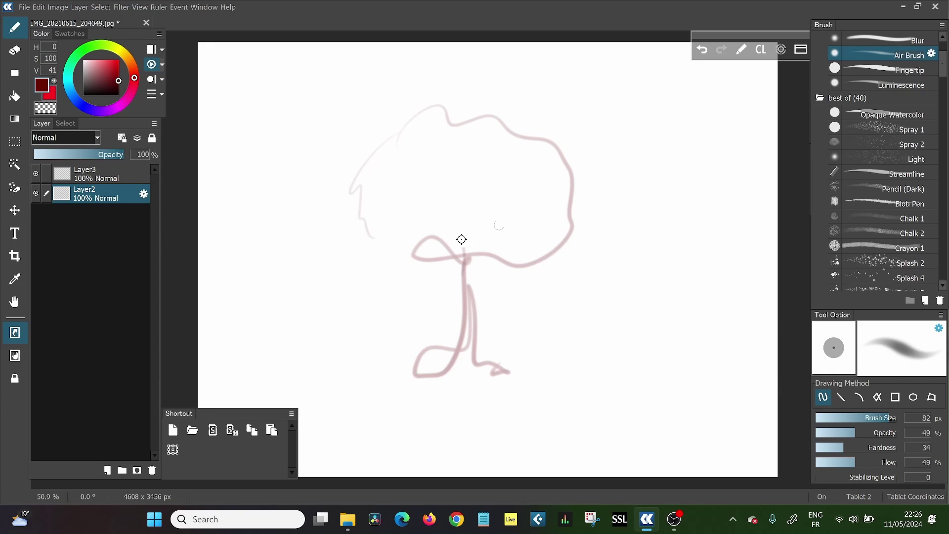
pyautogui.moveTo(402, 210); pyautogui.dragTo(457, 231)
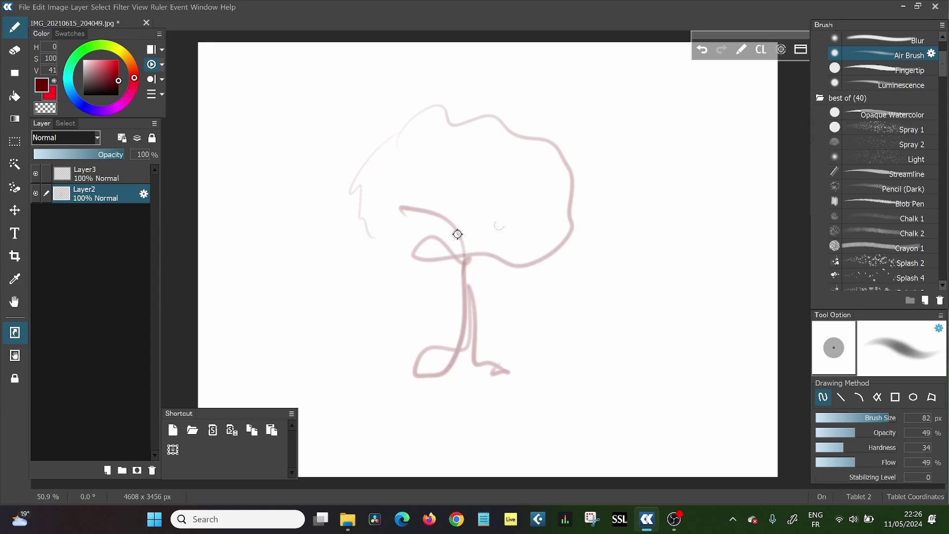
pyautogui.click(22, 8)
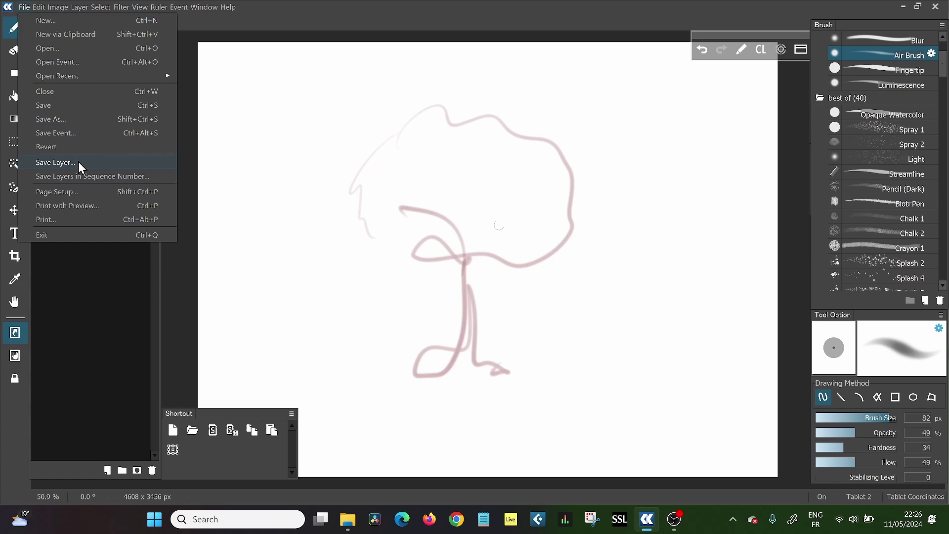
# - Copy the riverbank photo IMG_20220719_132506 in Windows Photos and return to openCanvas 7
pyautogui.click(345, 525)
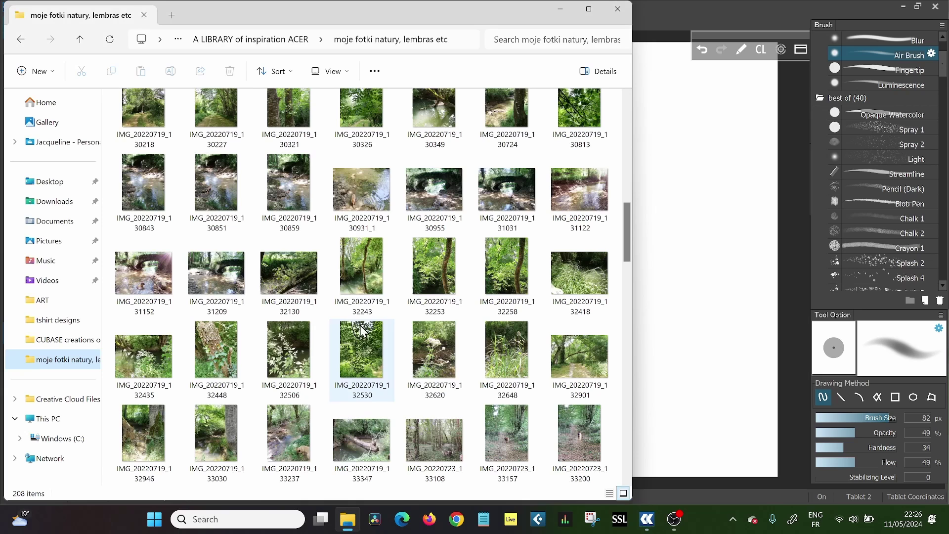
pyautogui.doubleClick(291, 348)
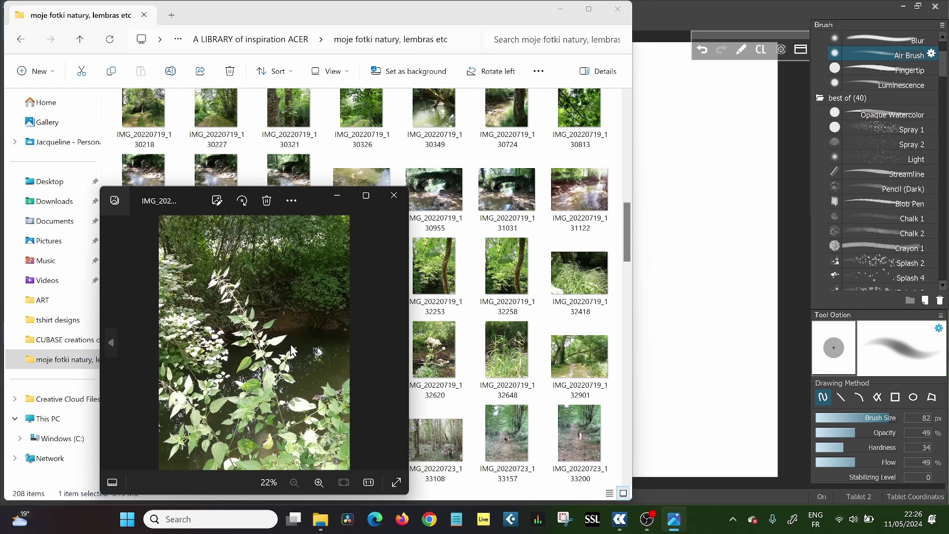
pyautogui.click(291, 202)
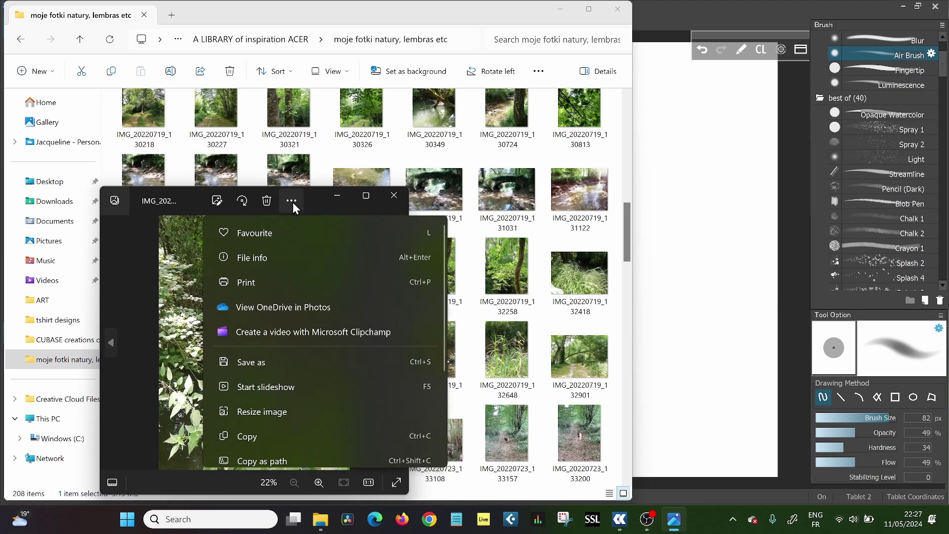
pyautogui.click(265, 434)
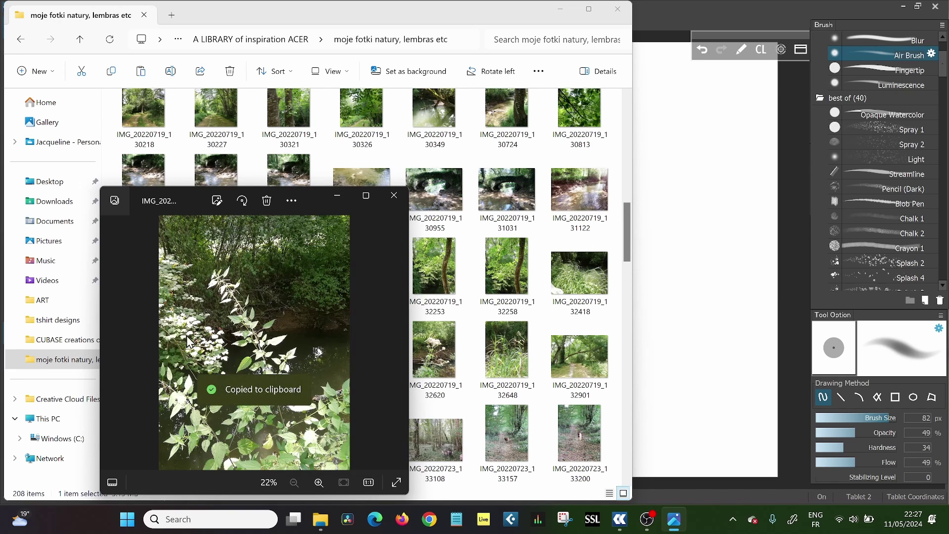
pyautogui.click(739, 206)
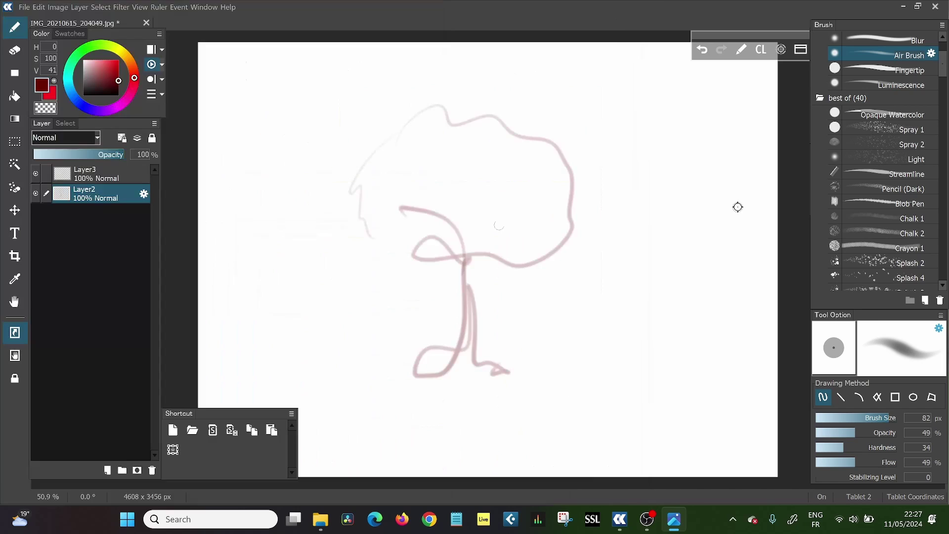
# - Create document Untitled 2 from the clipboard riverbank photo and copy its whole image
pyautogui.click(24, 8)
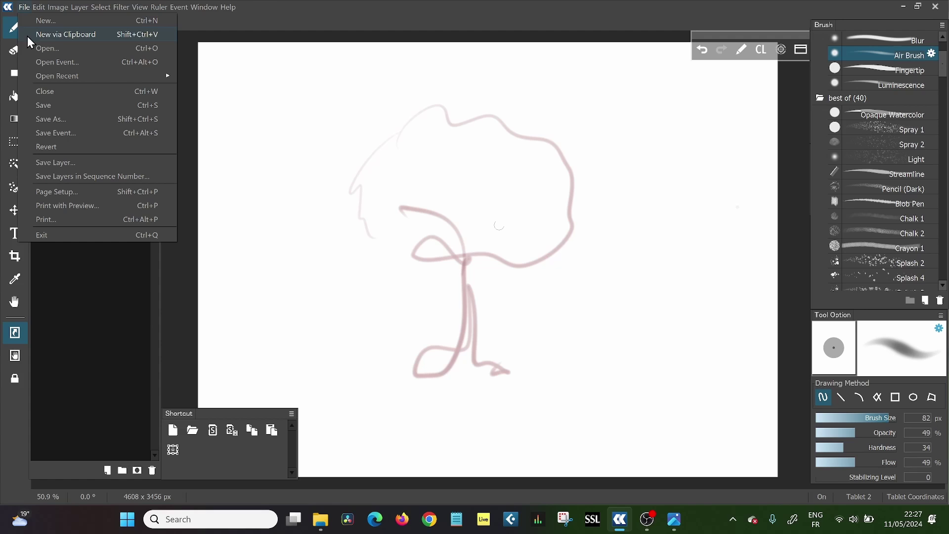
pyautogui.click(58, 38)
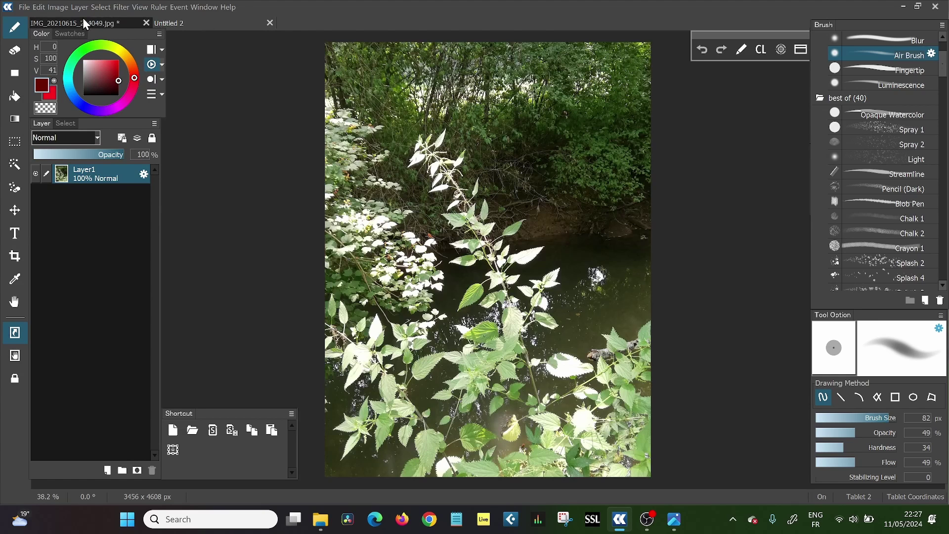
pyautogui.click(38, 9)
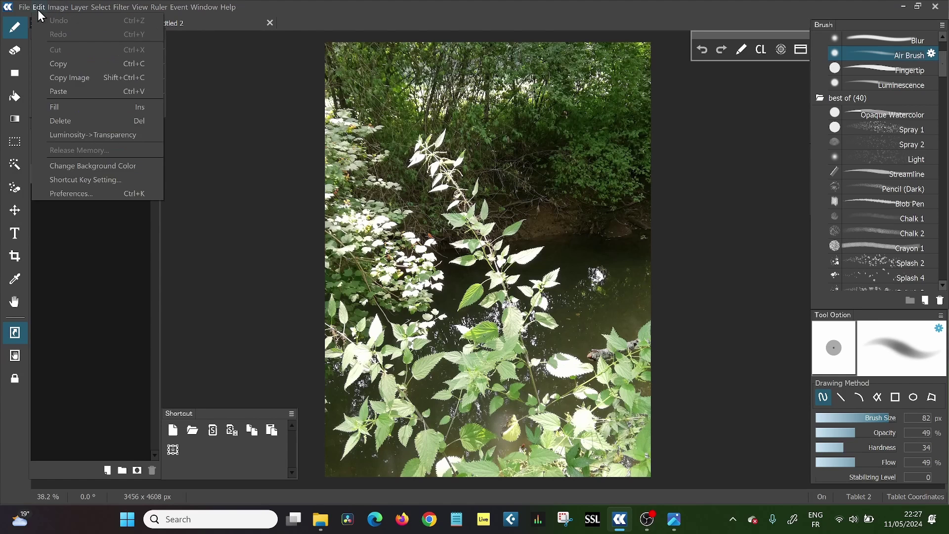
pyautogui.click(61, 78)
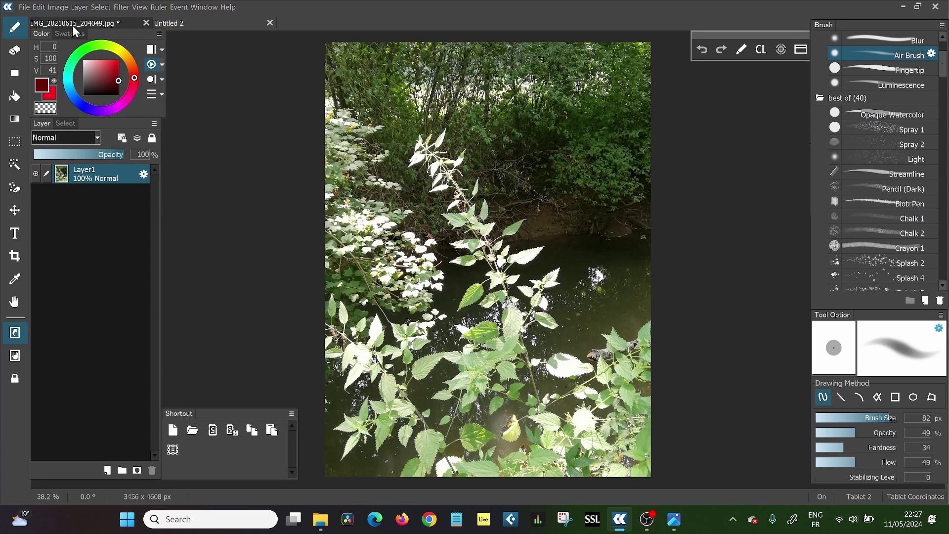
# - Paste the riverbank photo as Layer4 in the tree sketch document and zoom out to 33.3%
pyautogui.hotkey('ctrl', 'Tab')
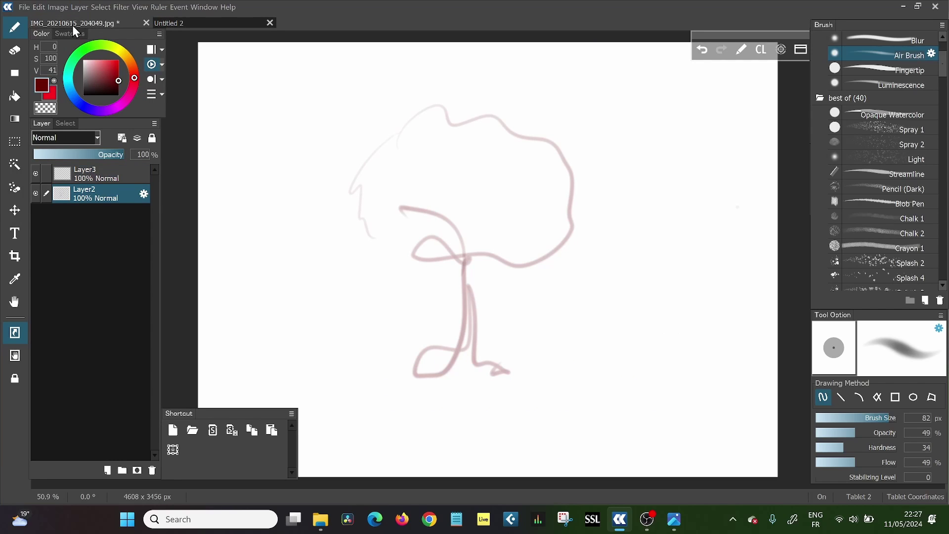
pyautogui.click(39, 8)
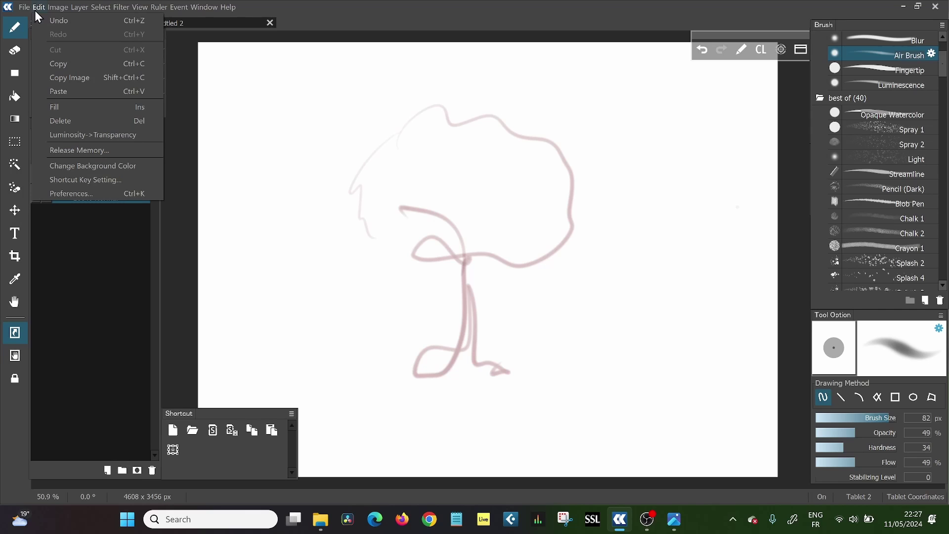
pyautogui.click(46, 91)
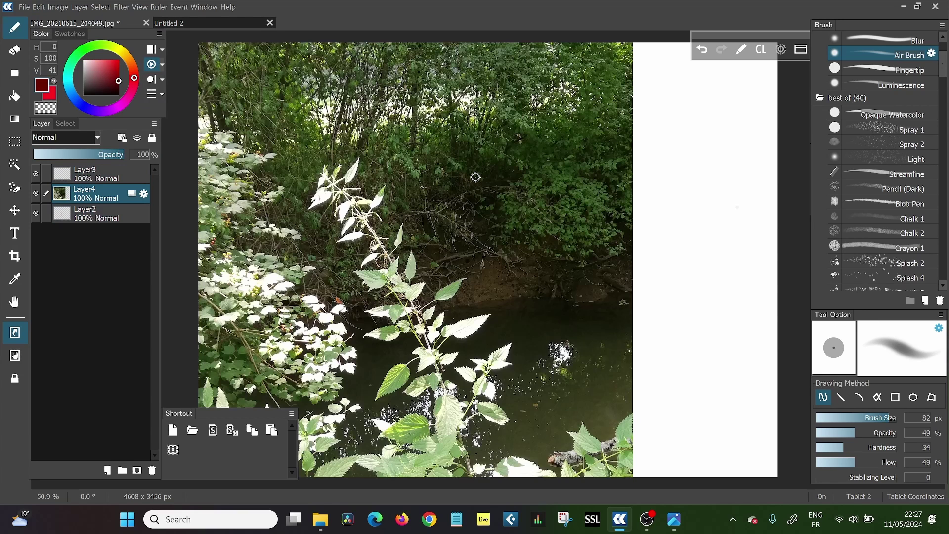
pyautogui.scroll(-3, 475, 177)
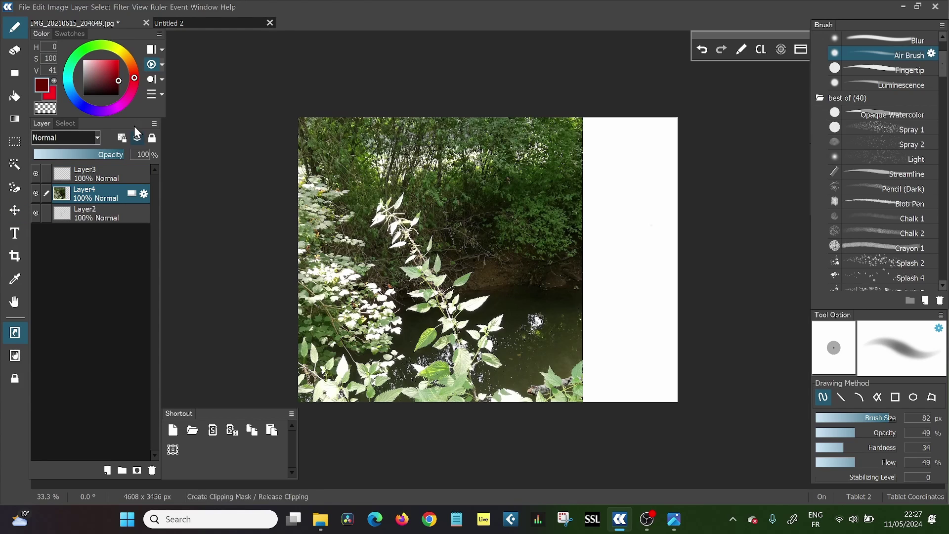
# - Scale the Layer4 photo proportionally to 75.4% and centre it on the canvas
pyautogui.click(173, 451)
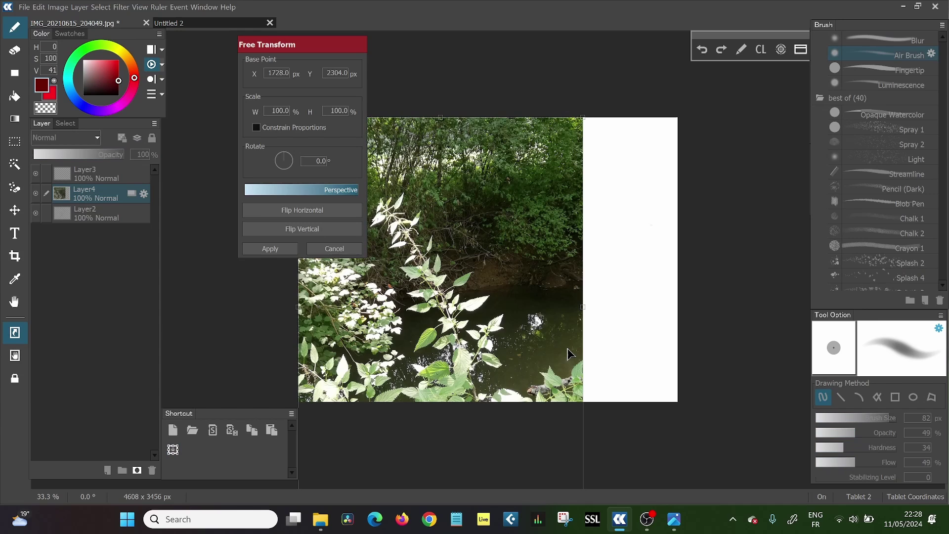
pyautogui.scroll(-1, 568, 352)
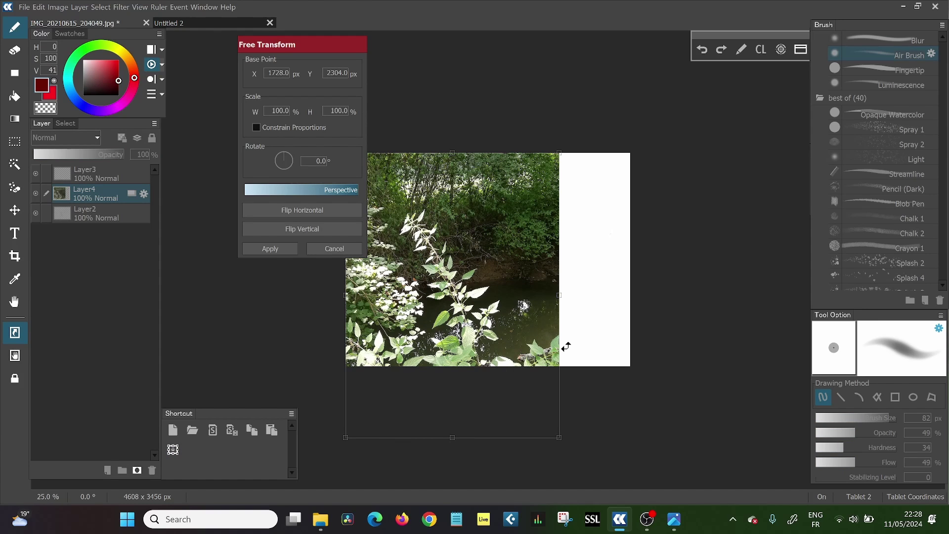
pyautogui.moveTo(319, 49); pyautogui.dragTo(269, 54)
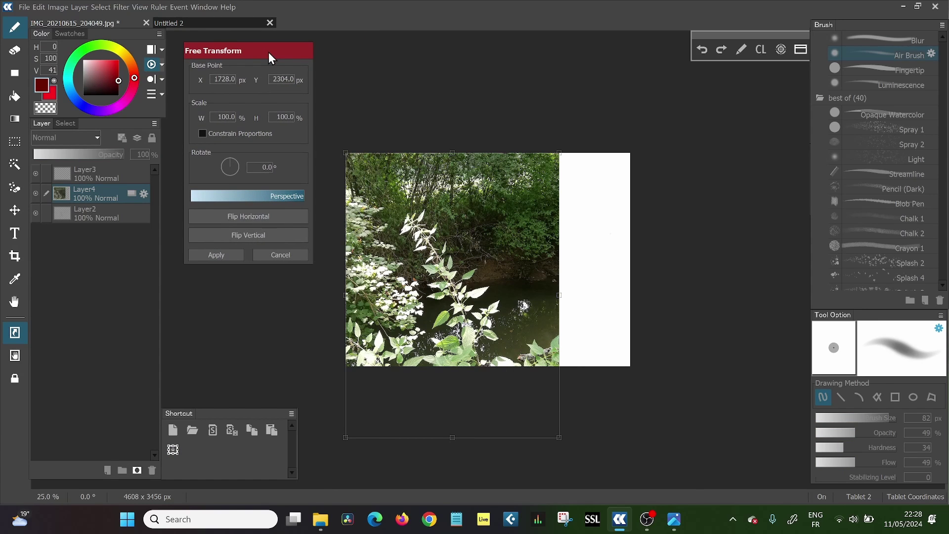
pyautogui.click(204, 134)
pyautogui.moveTo(559, 437); pyautogui.dragTo(505, 364)
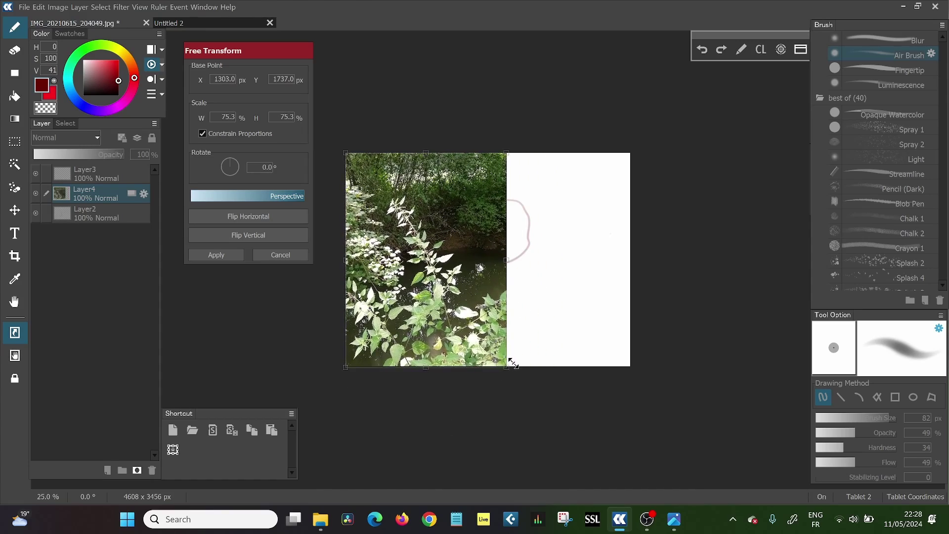
pyautogui.moveTo(408, 261); pyautogui.dragTo(472, 266)
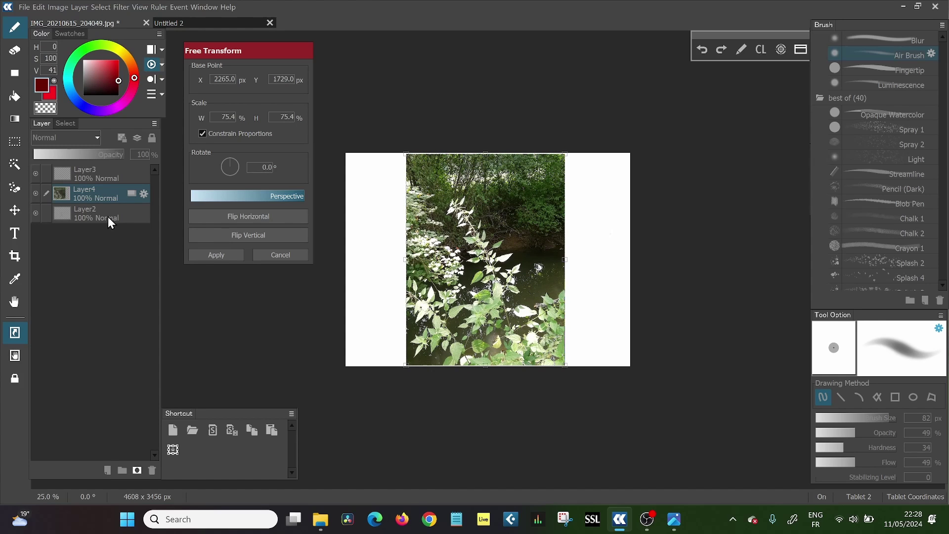
pyautogui.click(219, 256)
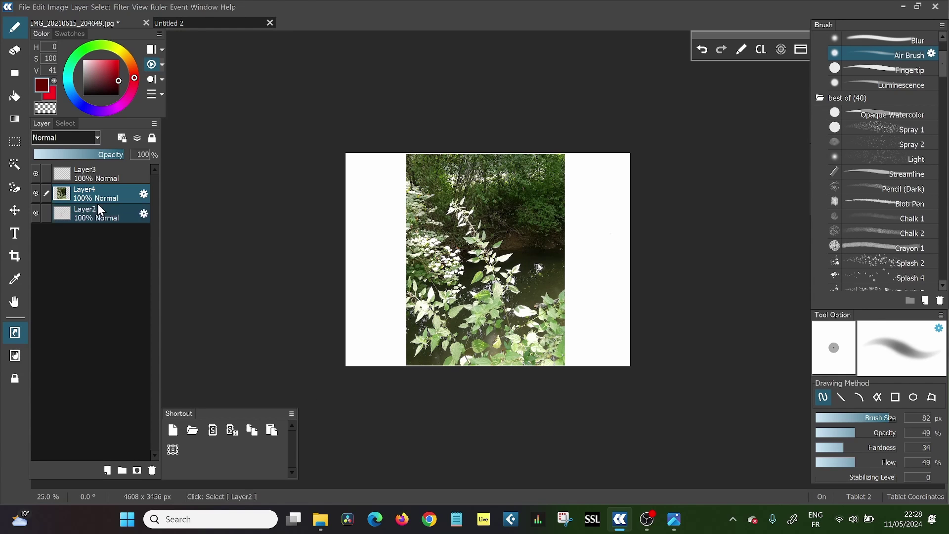
# - Move Layer4 below Layer2 and fade it to 25% opacity
pyautogui.moveTo(99, 194); pyautogui.dragTo(85, 226)
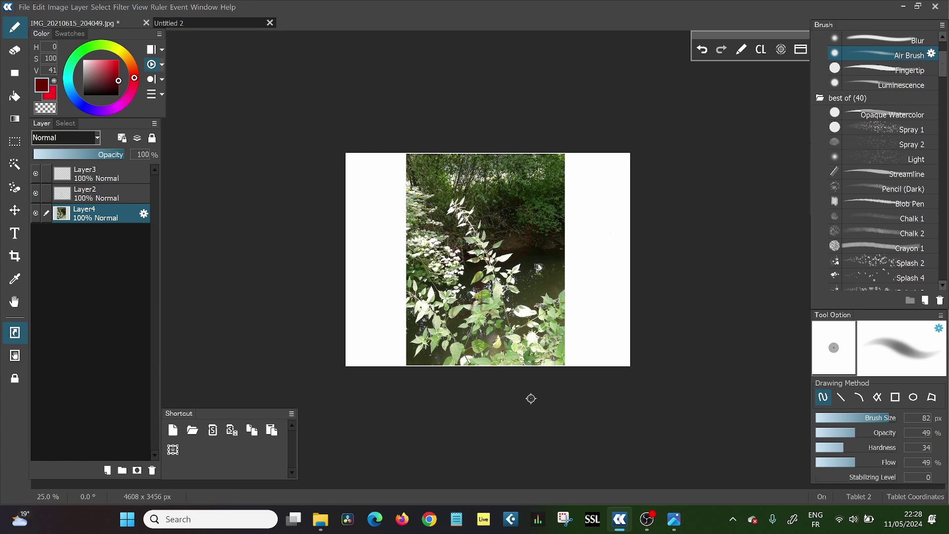
pyautogui.moveTo(119, 155); pyautogui.dragTo(51, 153)
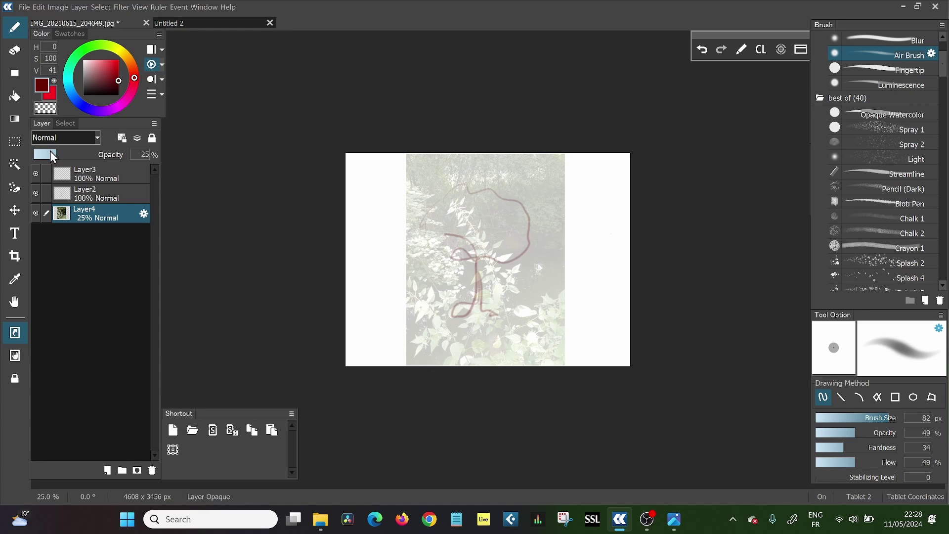
pyautogui.click(23, 7)
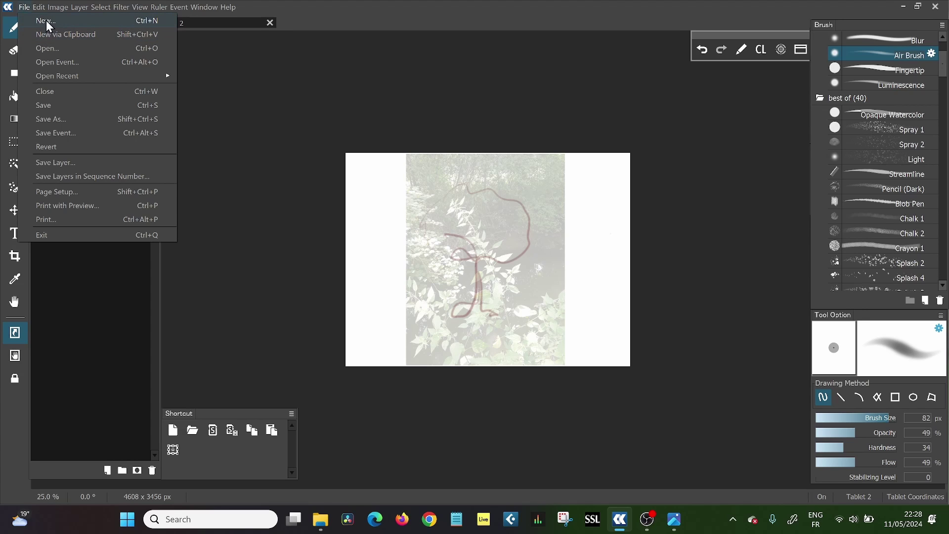
pyautogui.press('Escape')
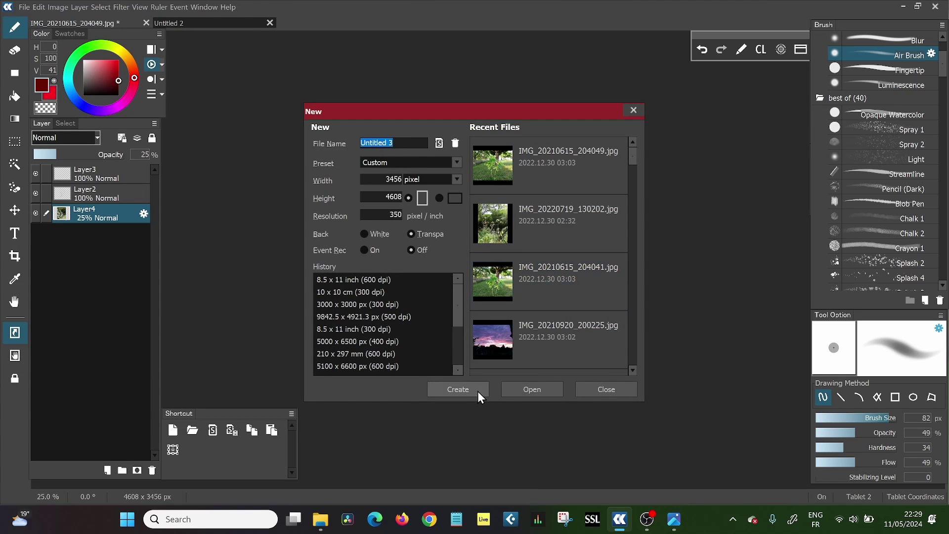
# - Open the sunset photo IMG_20210920_200303.jpg in its own tab and copy the whole image
pyautogui.click(509, 390)
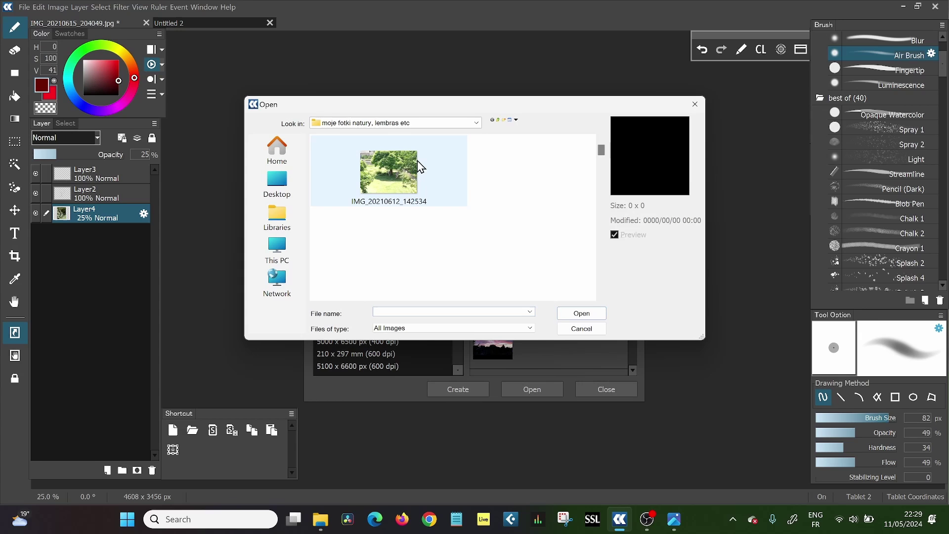
pyautogui.scroll(-3, 425, 183)
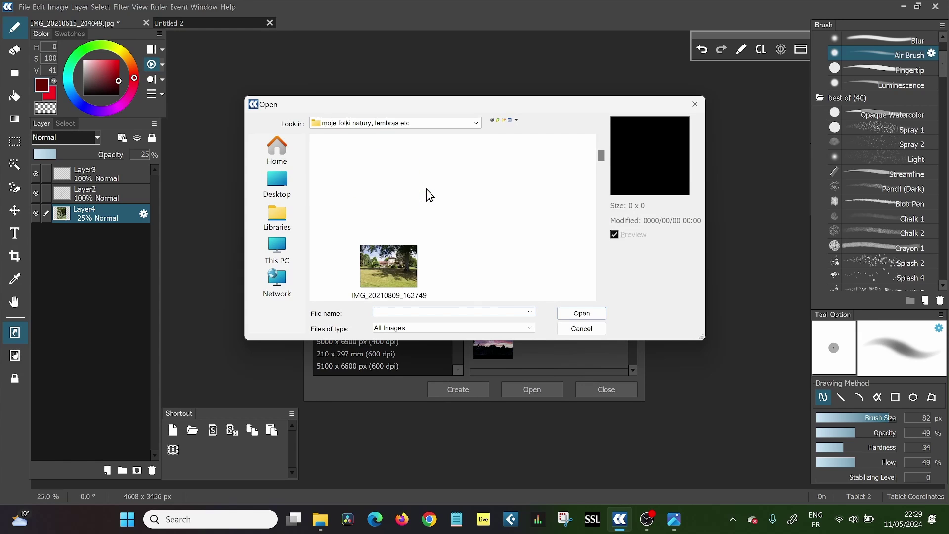
pyautogui.scroll(-5, 429, 195)
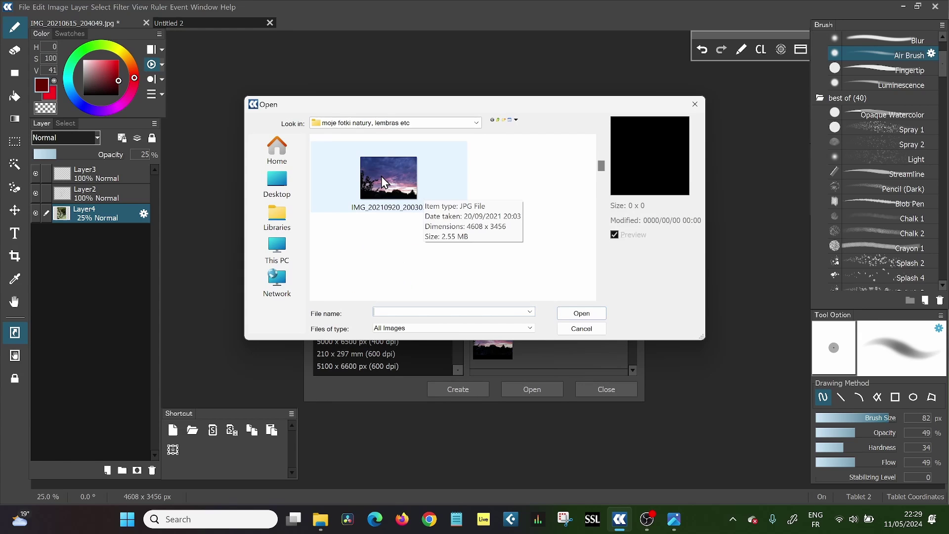
pyautogui.click(425, 200)
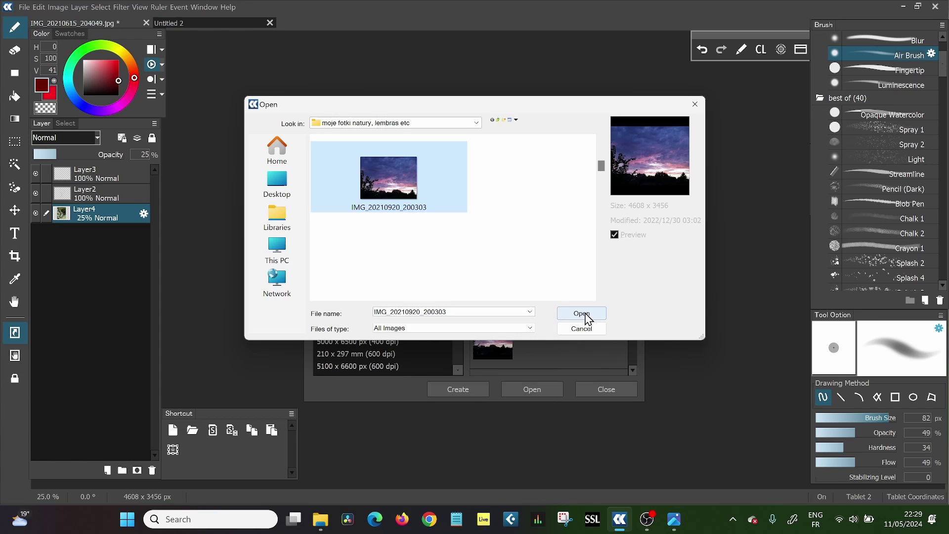
pyautogui.click(586, 315)
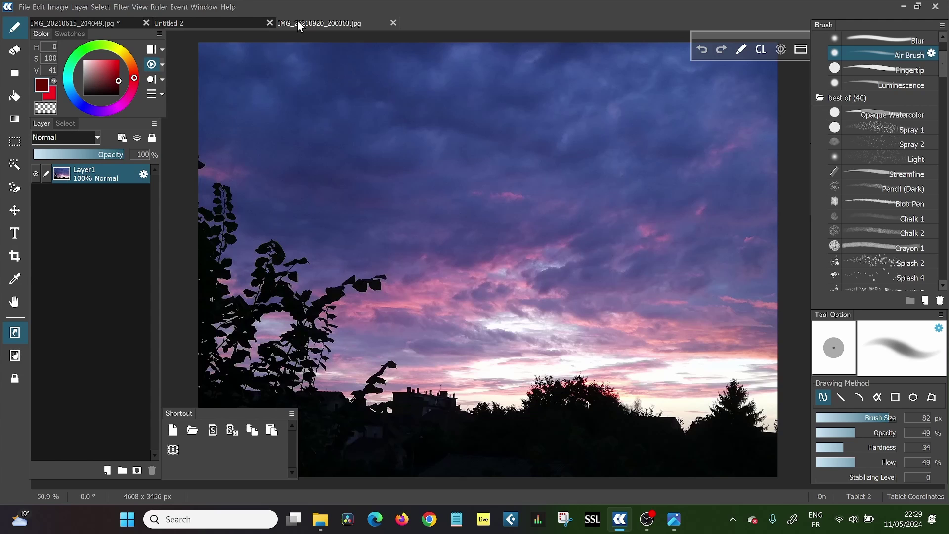
pyautogui.click(39, 8)
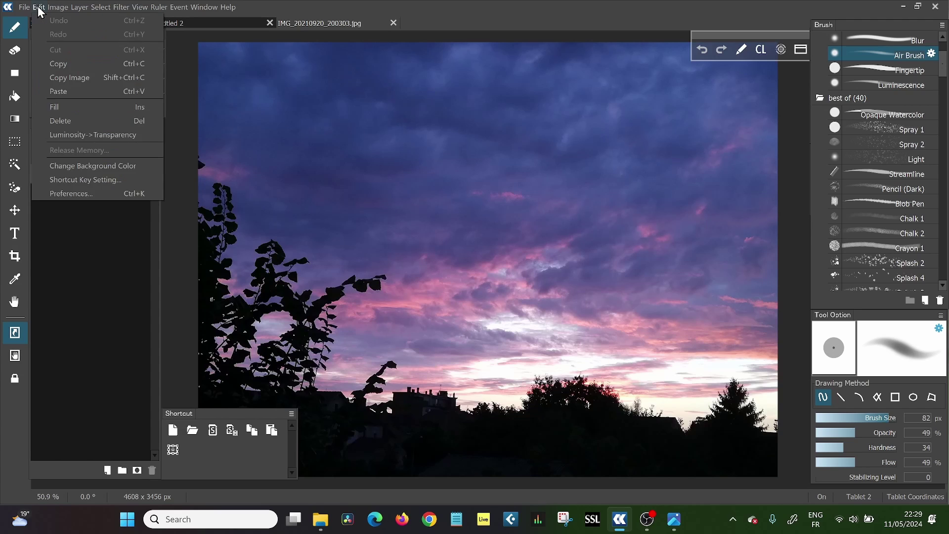
pyautogui.click(72, 64)
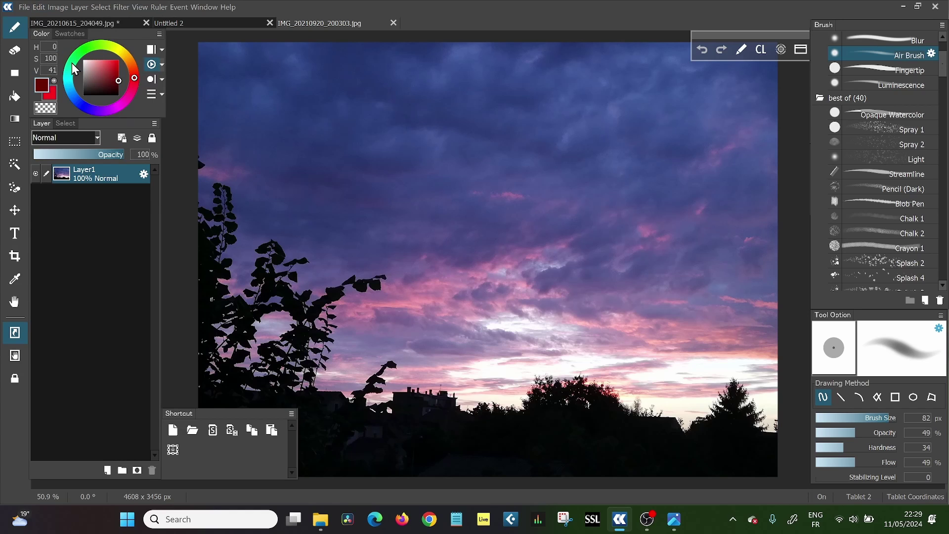
pyautogui.click(76, 24)
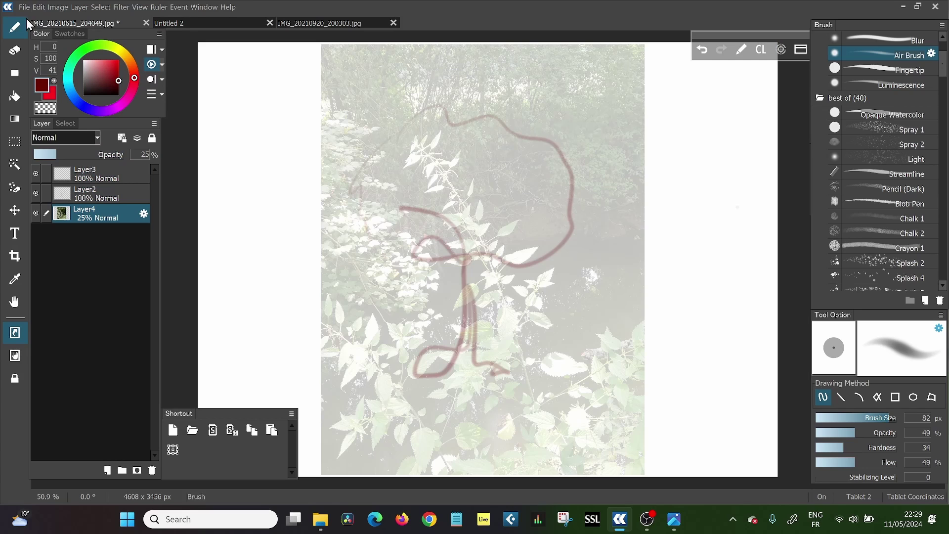
pyautogui.click(39, 8)
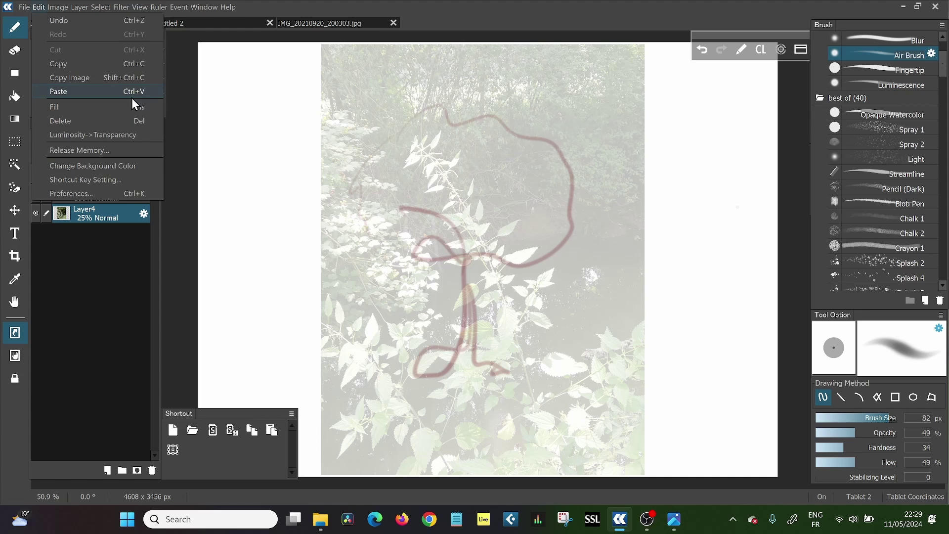
pyautogui.click(120, 92)
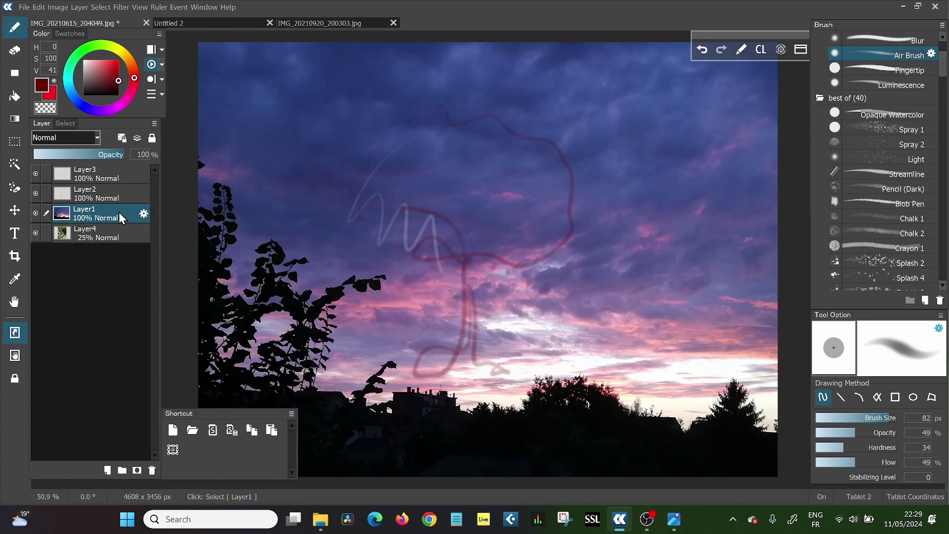
pyautogui.scroll(-2, 442, 127)
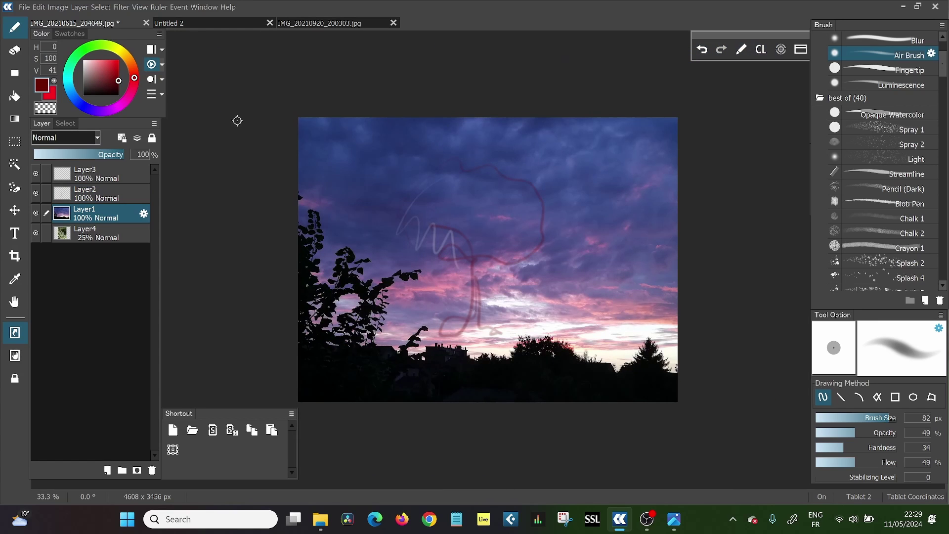
pyautogui.click(172, 449)
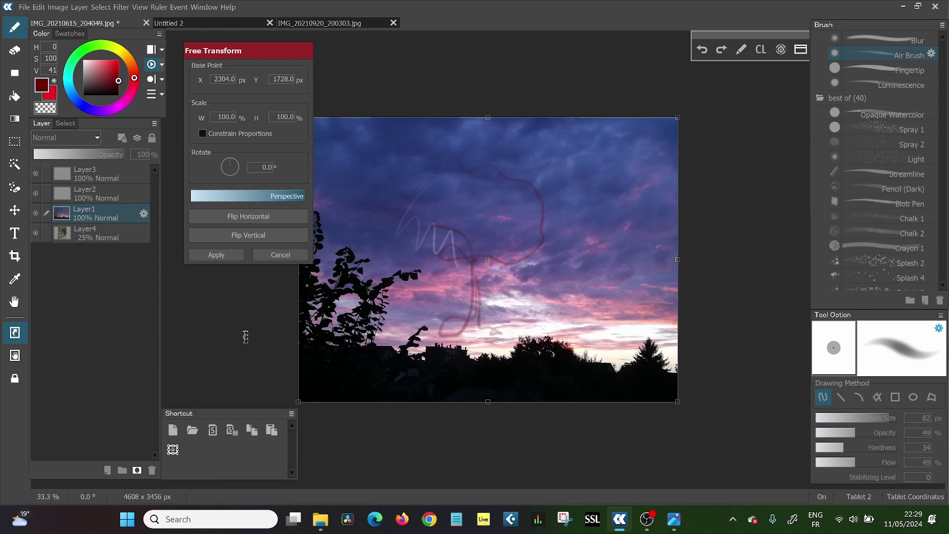
pyautogui.moveTo(678, 113); pyautogui.dragTo(583, 381)
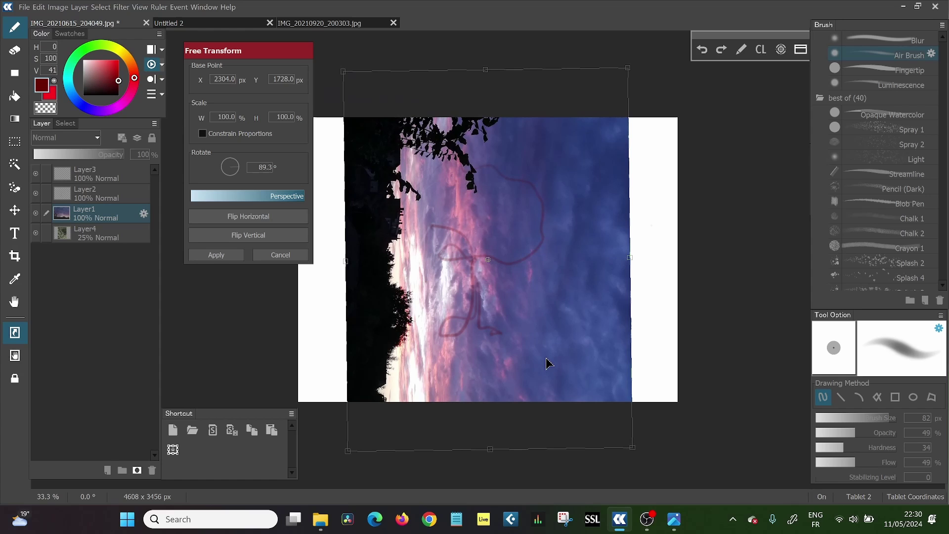
pyautogui.moveTo(637, 452); pyautogui.dragTo(672, 103)
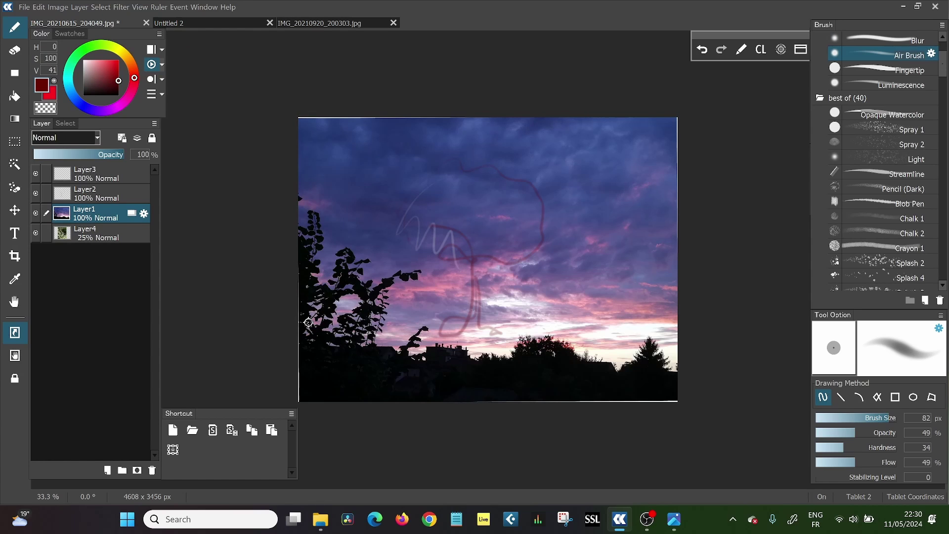
# - Show the Reference panel with the black panther photo and place it at the upper right
pyautogui.click(202, 8)
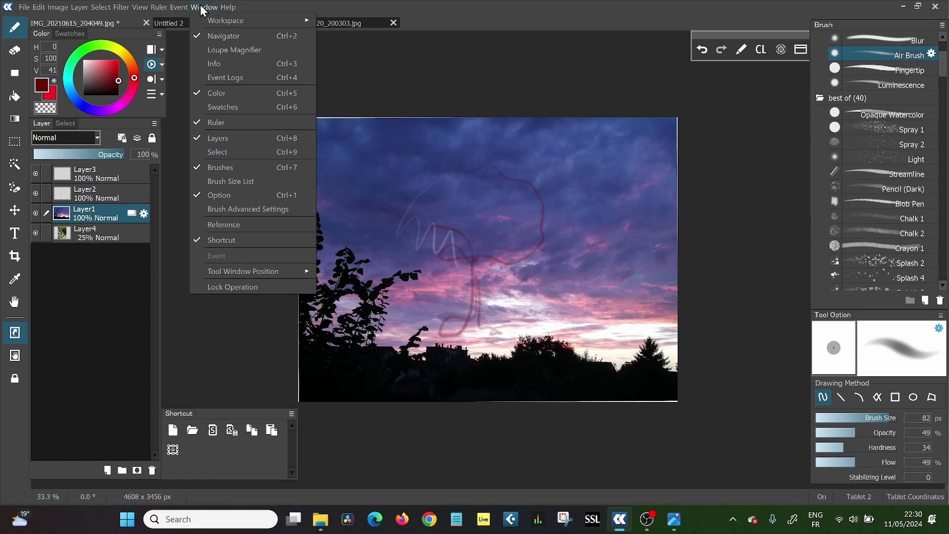
pyautogui.click(229, 226)
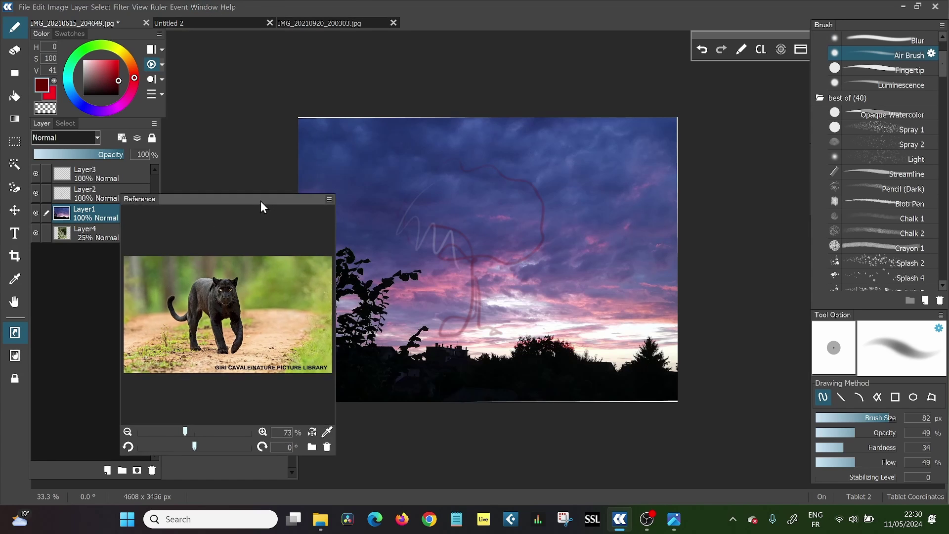
pyautogui.moveTo(260, 200); pyautogui.dragTo(722, 95)
pyautogui.moveTo(609, 221)
pyautogui.mouseDown()
pyautogui.moveTo(483, 222)
pyautogui.moveTo(609, 218)
pyautogui.mouseUp()
pyautogui.moveTo(705, 82)
pyautogui.mouseDown()
pyautogui.moveTo(705, 124)
pyautogui.moveTo(637, 148)
pyautogui.moveTo(681, 85)
pyautogui.moveTo(699, 84)
pyautogui.moveTo(690, 85)
pyautogui.mouseUp()
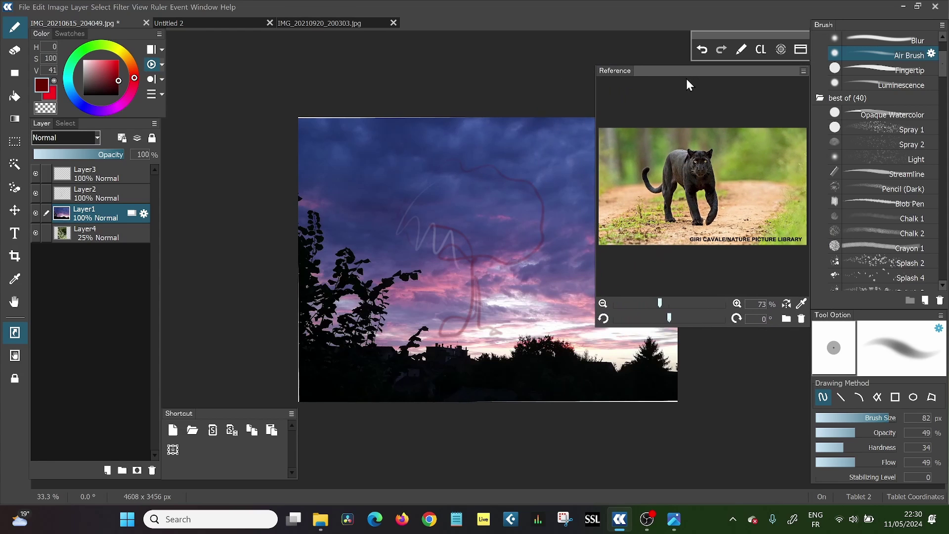
# - Load the 'black panther in odisha' photo into the Reference panel
pyautogui.click(786, 318)
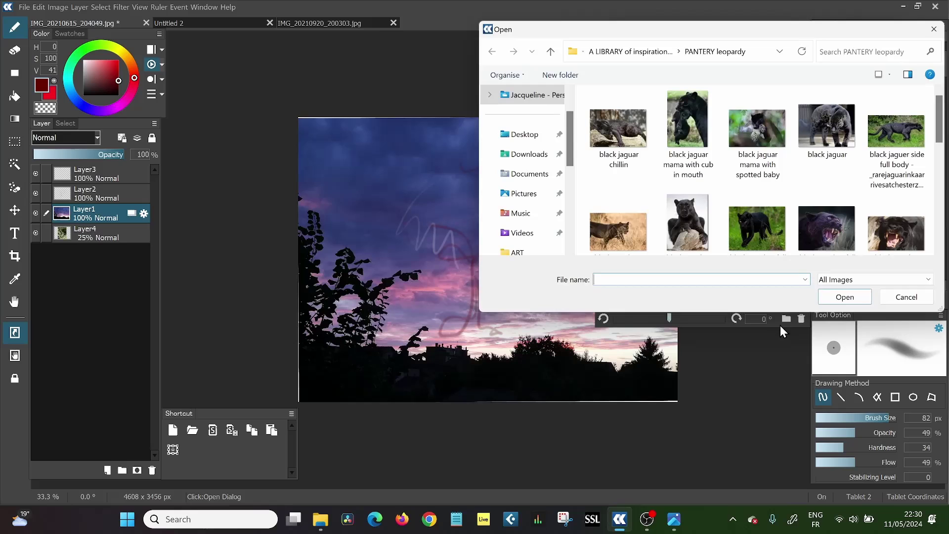
pyautogui.moveTo(939, 127); pyautogui.dragTo(940, 167)
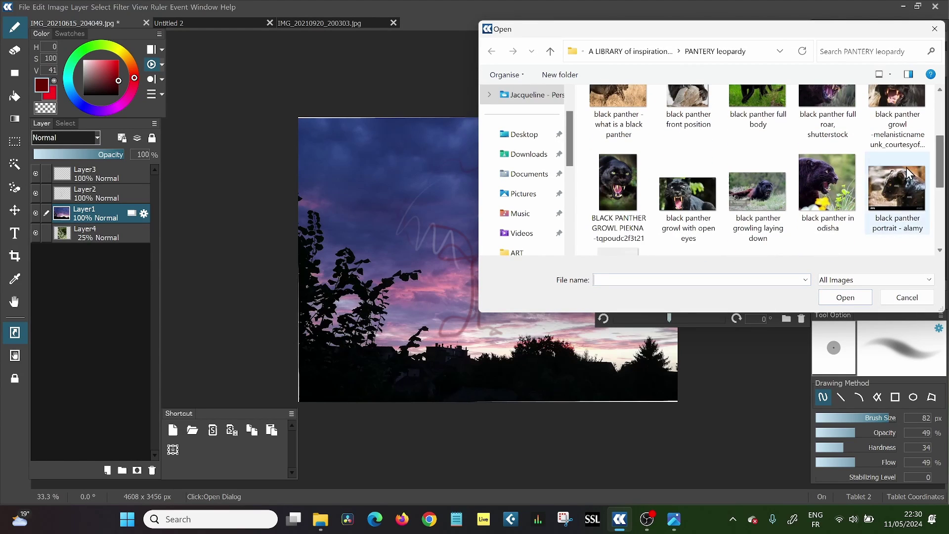
pyautogui.click(831, 190)
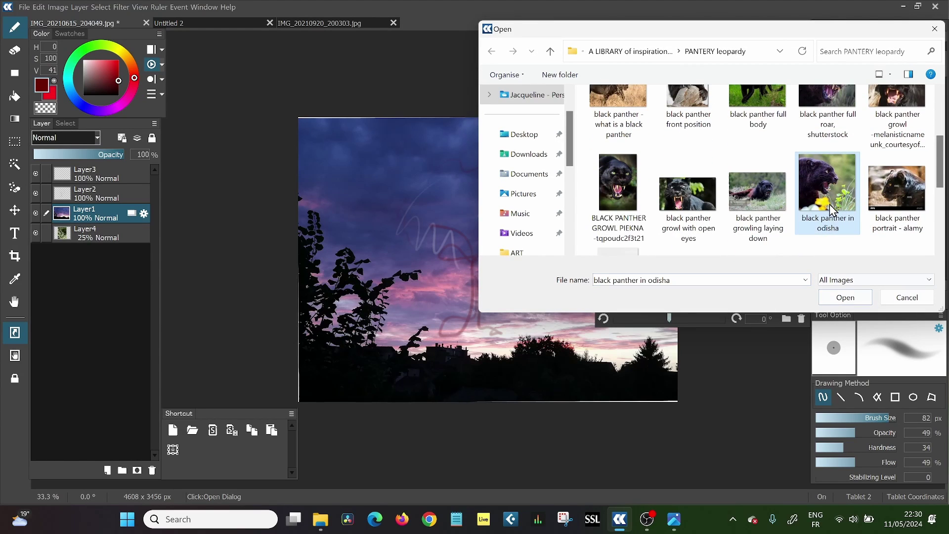
pyautogui.click(844, 299)
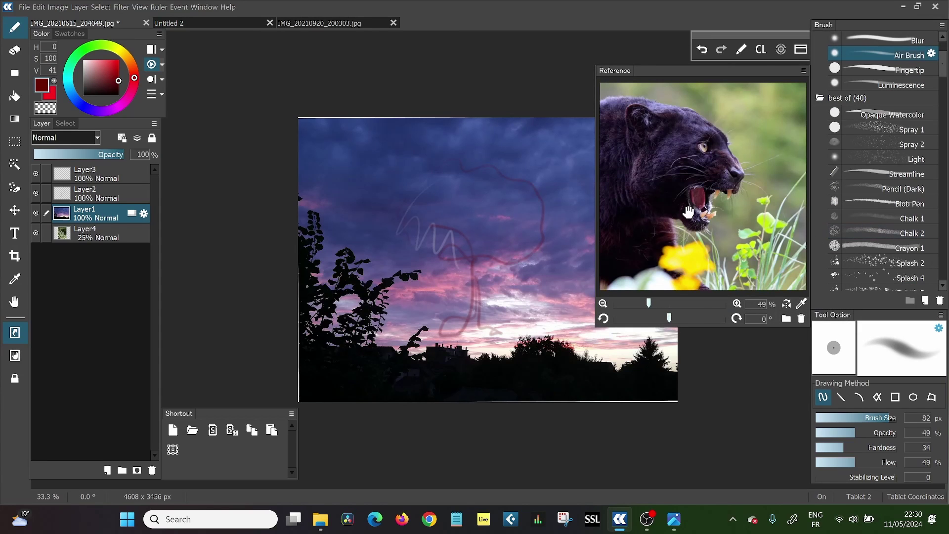
# - Pan the panther reference, zoom it to 50% and straighten its rotation to about 1°
pyautogui.moveTo(700, 204)
pyautogui.mouseDown()
pyautogui.moveTo(727, 182)
pyautogui.moveTo(692, 216)
pyautogui.mouseUp()
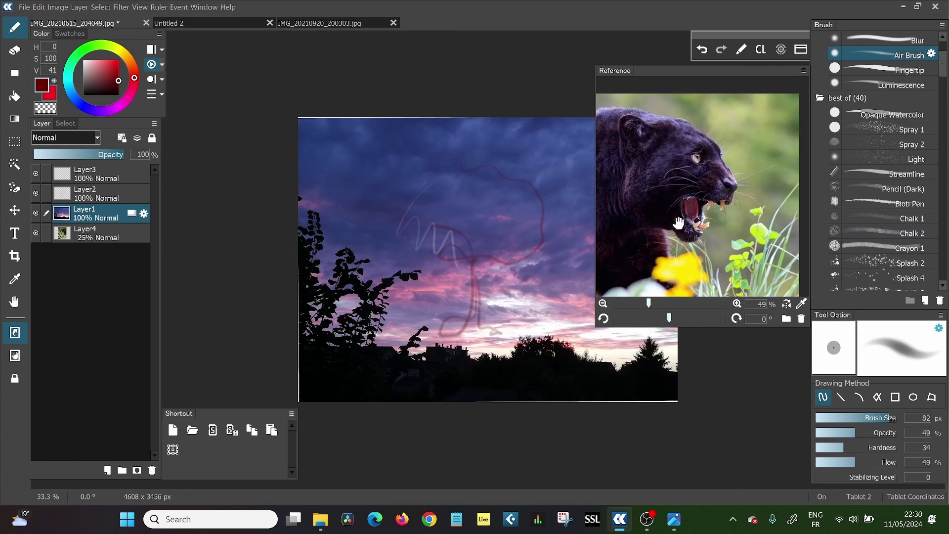
pyautogui.moveTo(649, 302); pyautogui.dragTo(670, 317)
pyautogui.click(735, 318)
pyautogui.click(603, 318)
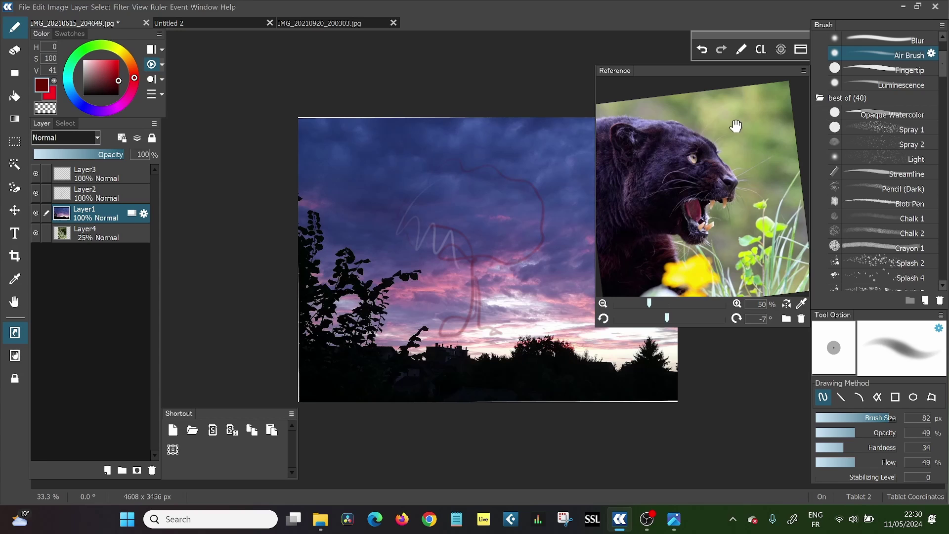
pyautogui.click(667, 319)
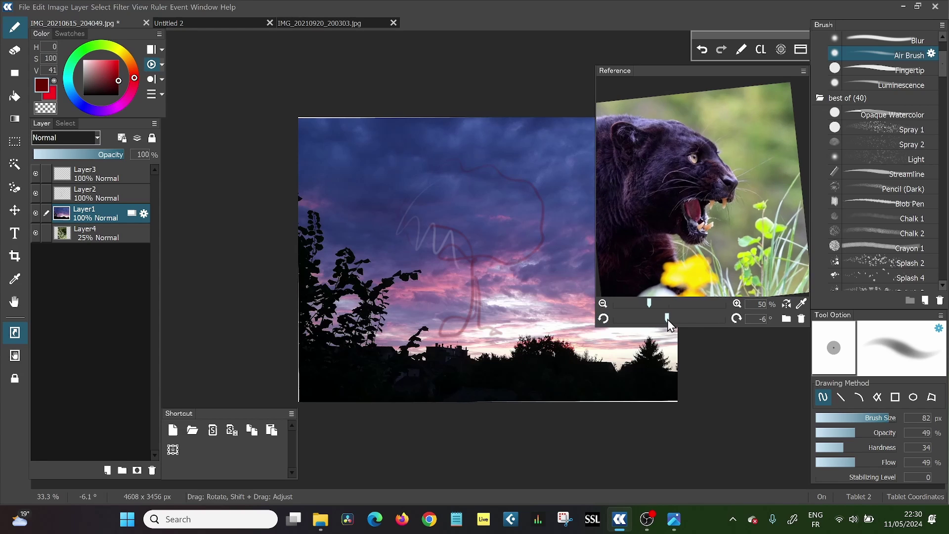
pyautogui.moveTo(668, 319); pyautogui.dragTo(671, 318)
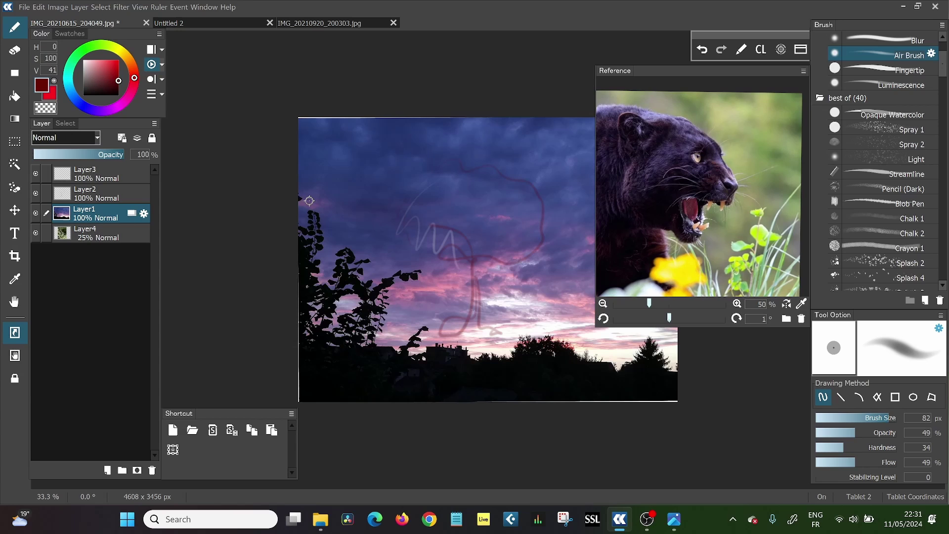
# - Sample a leaf's light green from the reference and paint strokes on Layer2 beside the trunk
pyautogui.click(802, 303)
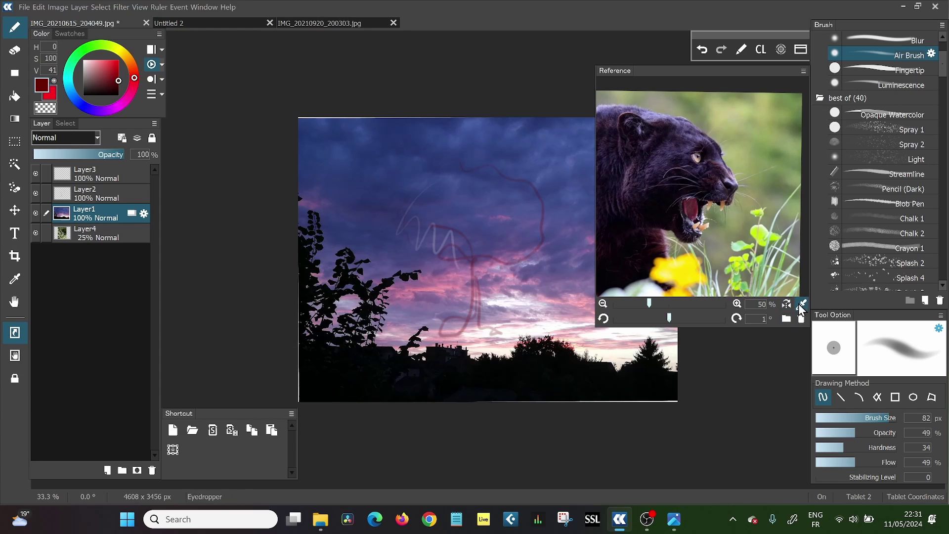
pyautogui.click(763, 228)
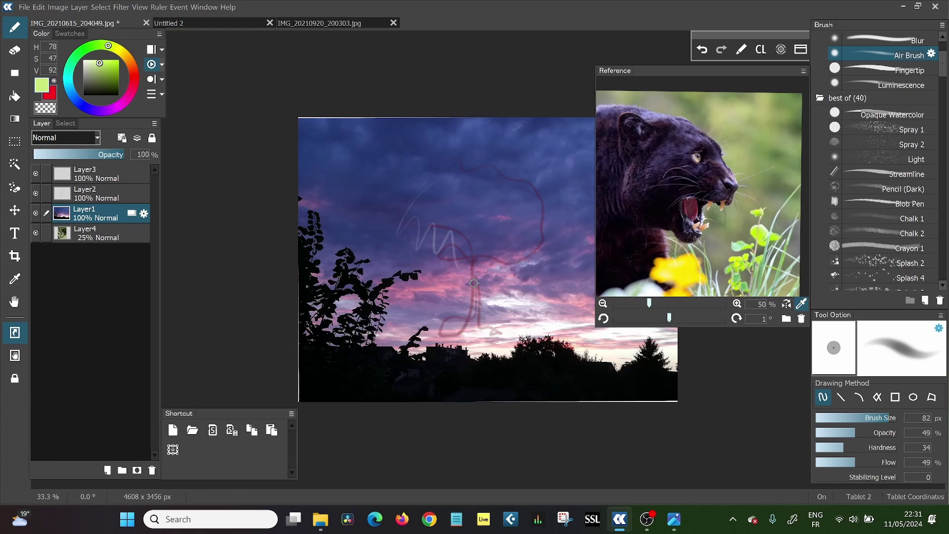
pyautogui.click(103, 191)
pyautogui.moveTo(486, 221)
pyautogui.mouseDown()
pyautogui.moveTo(505, 302)
pyautogui.moveTo(533, 275)
pyautogui.moveTo(541, 296)
pyautogui.moveTo(567, 297)
pyautogui.moveTo(563, 327)
pyautogui.mouseUp()
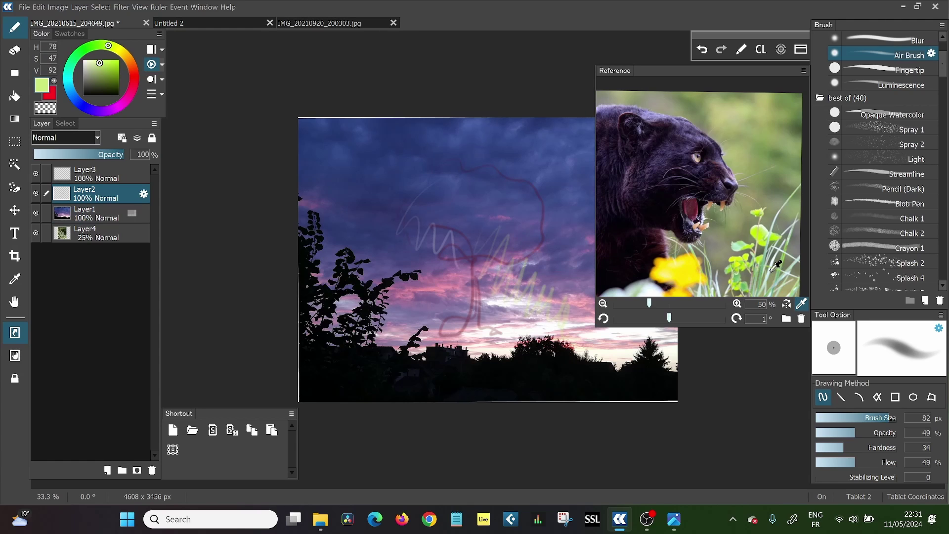
# - Mirror the panther reference, flip it back, then clear it from the panel
pyautogui.click(787, 303)
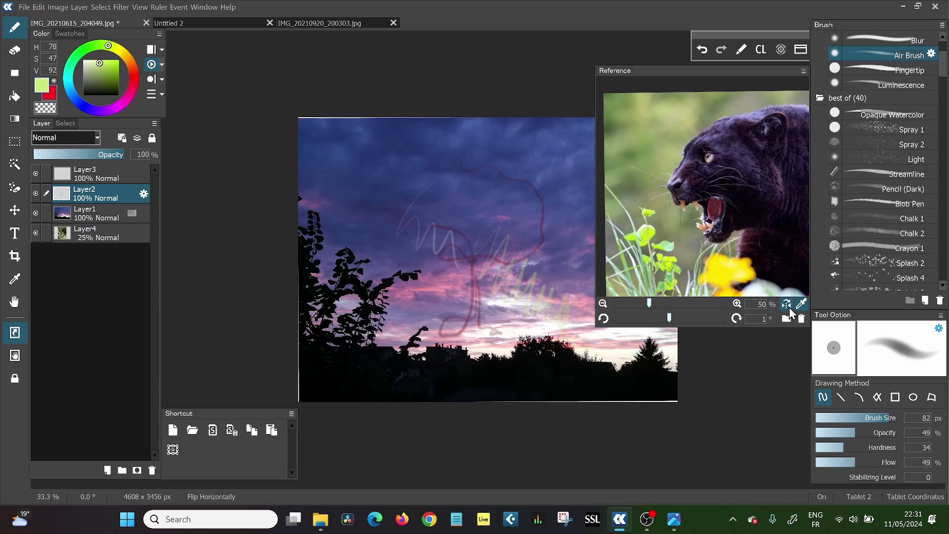
pyautogui.click(787, 304)
pyautogui.click(801, 318)
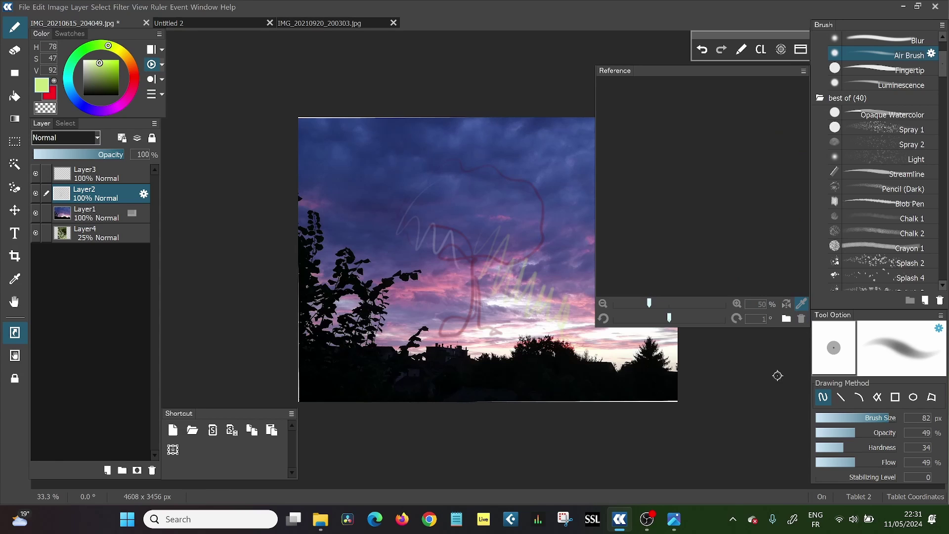
# - Close the Reference panel and select the Crayon 1 brush
pyautogui.click(805, 72)
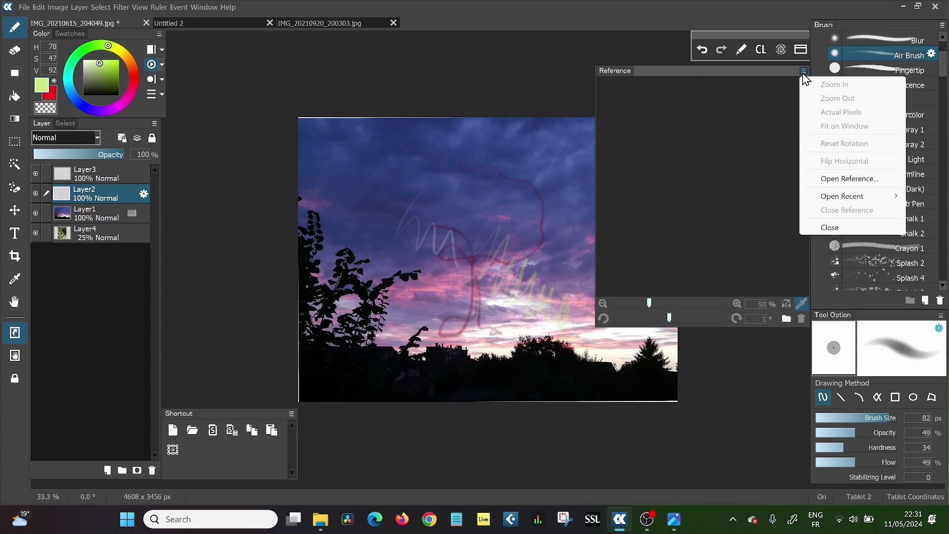
pyautogui.click(823, 229)
pyautogui.click(829, 243)
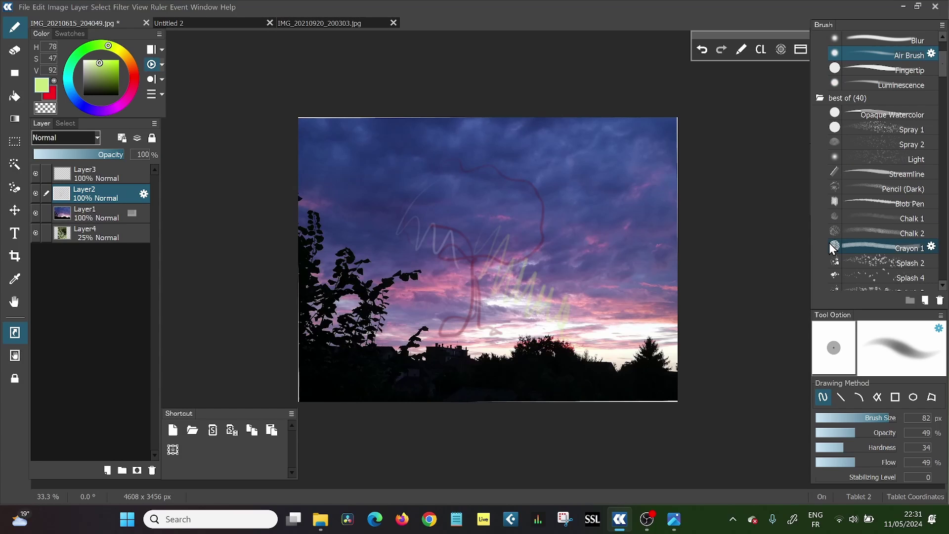